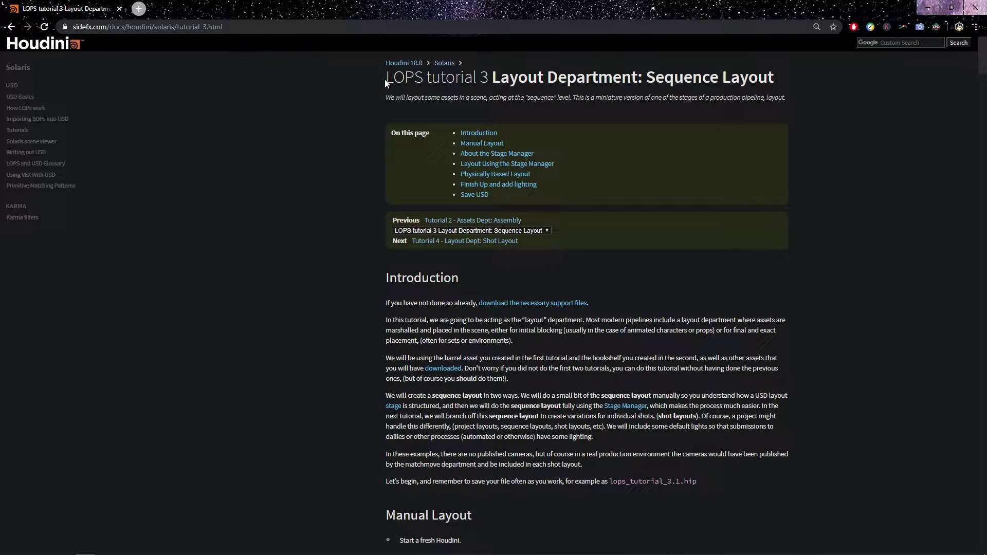
- Read through the Introduction and Manual Layout sections of the LOPS tutorial 3 page
drag(389, 78, 485, 79)
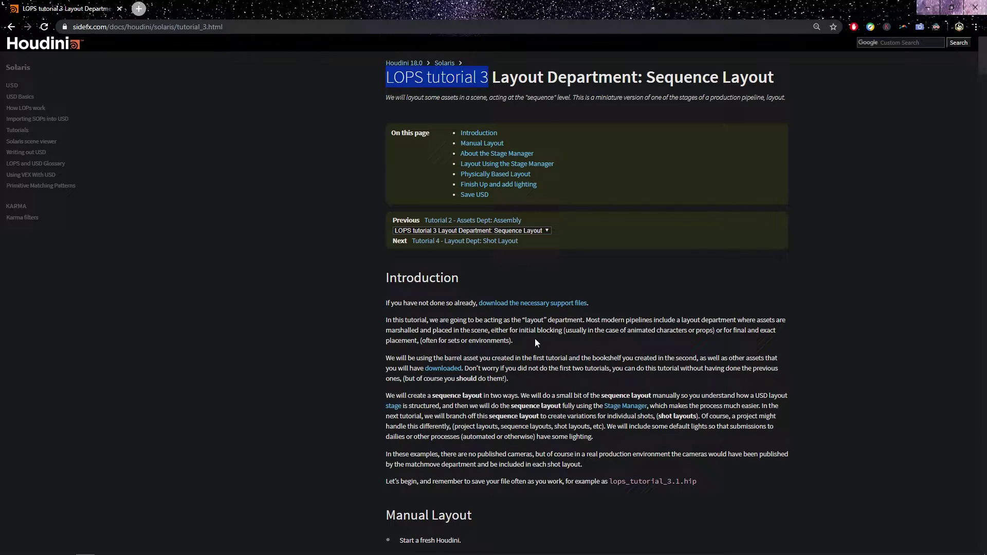
scroll(373, 367, down, 3)
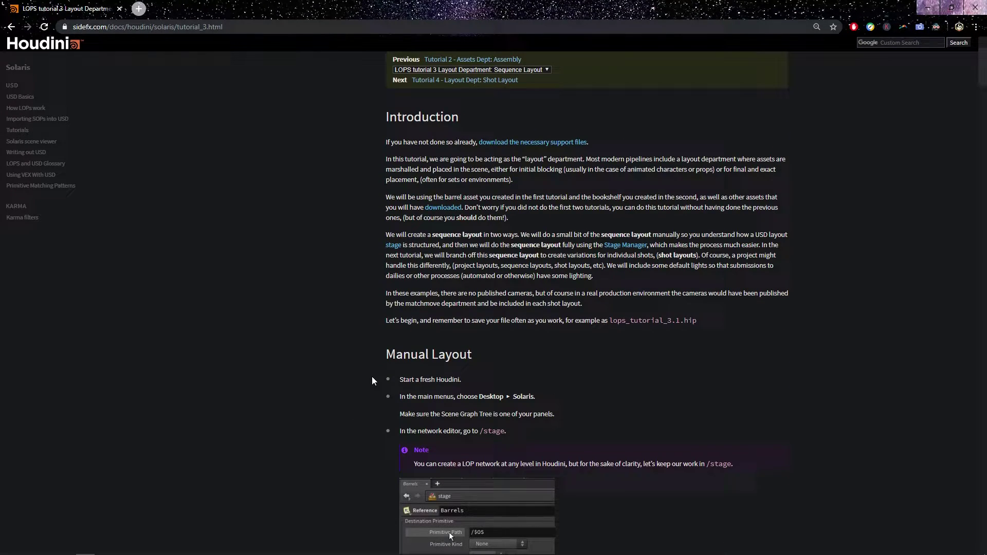
scroll(373, 379, down, 3)
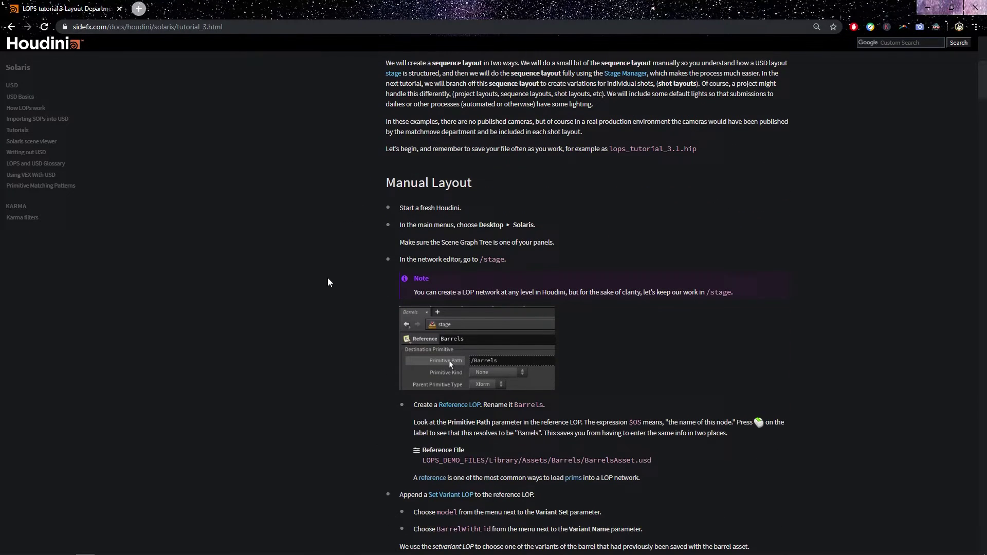
scroll(293, 353, down, 3)
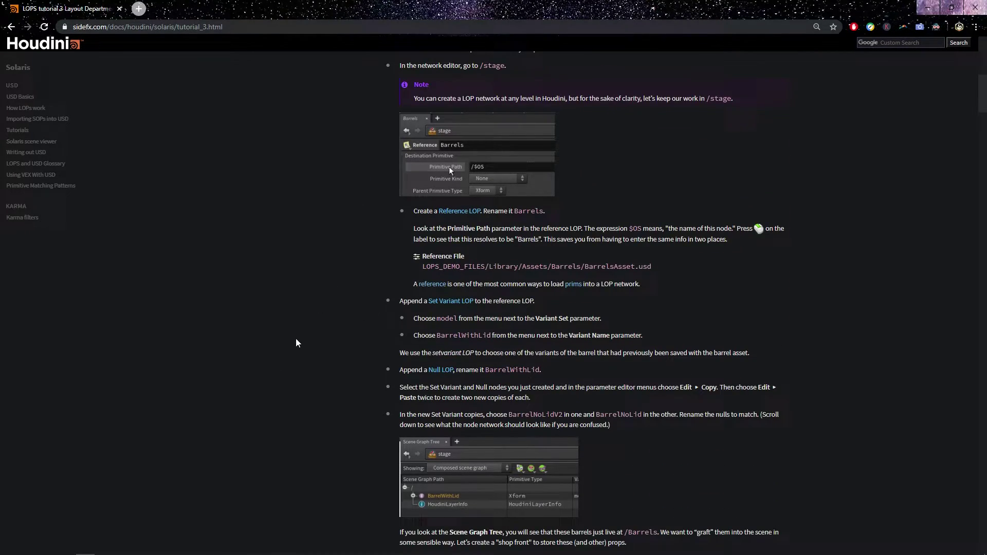
scroll(298, 355, down, 3)
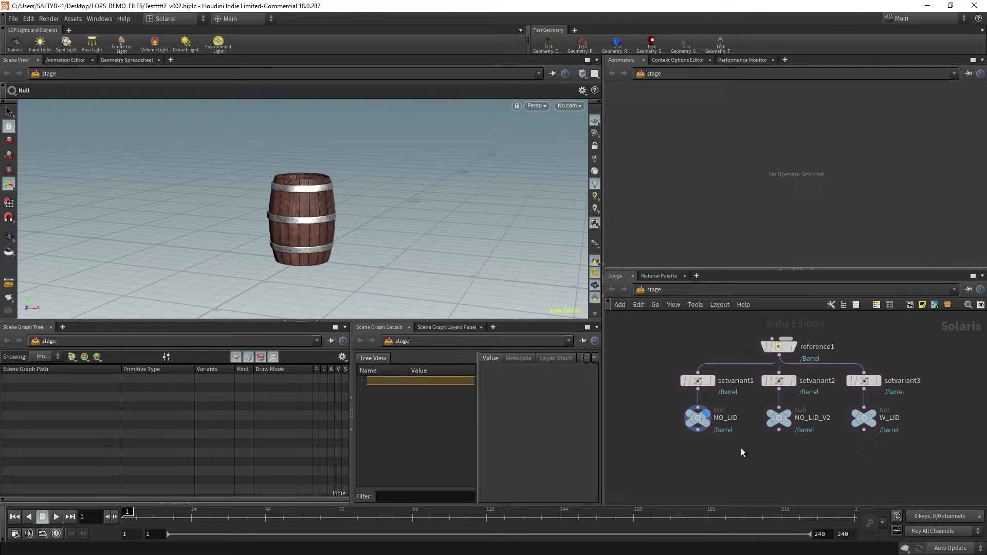
- Inspect the reference1 node's primitive path and the mesh and material prims under Barrel in the scene graph
click(779, 346)
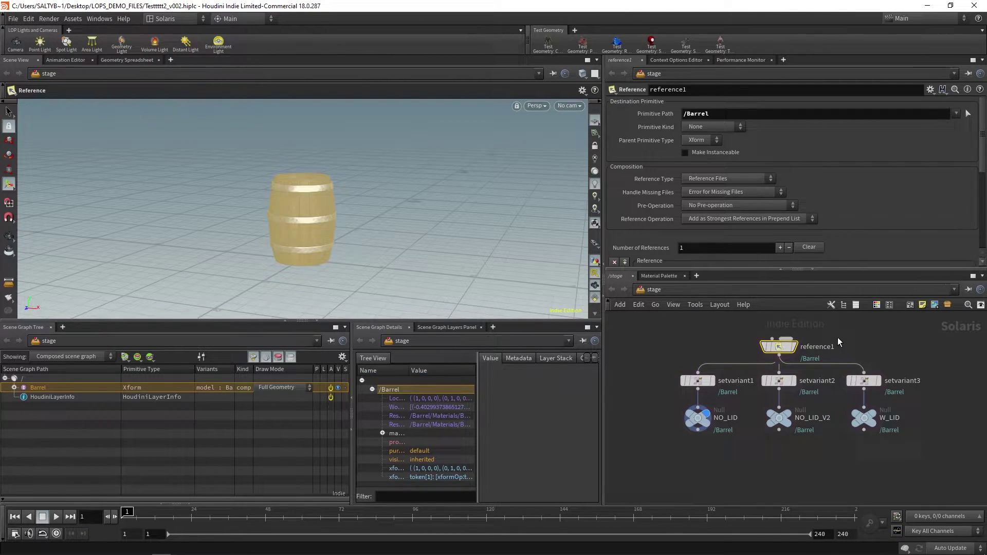
middle_drag(837, 327, 834, 339)
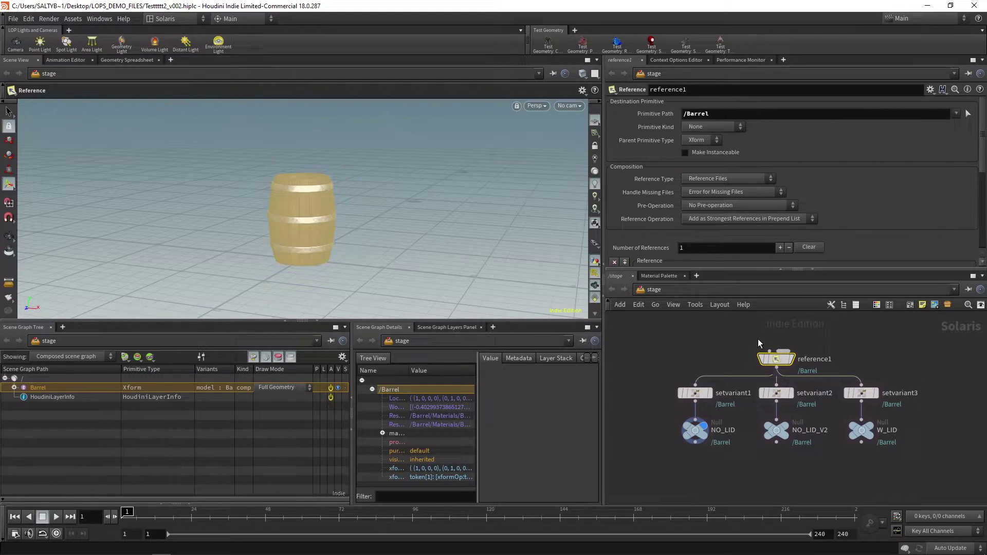
double_click(724, 113)
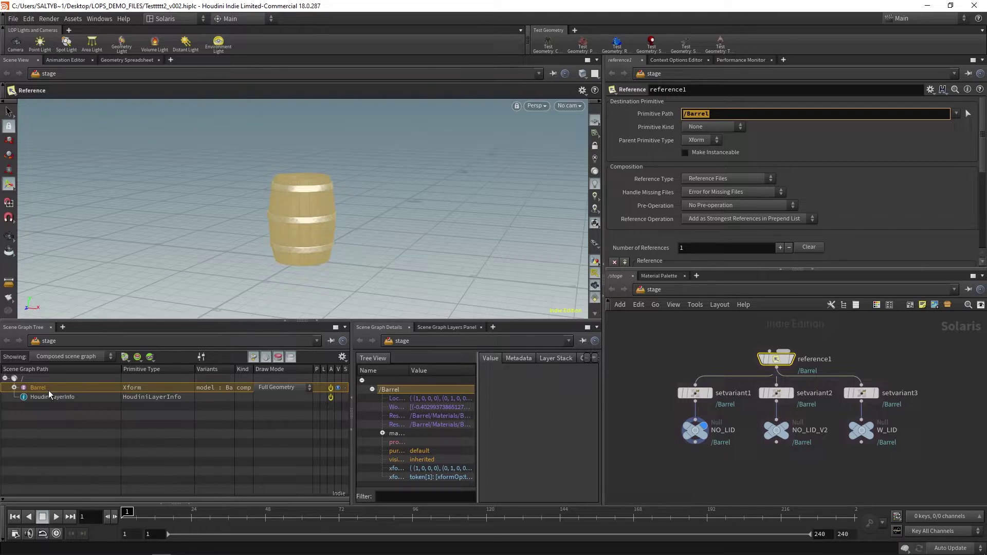
click(15, 388)
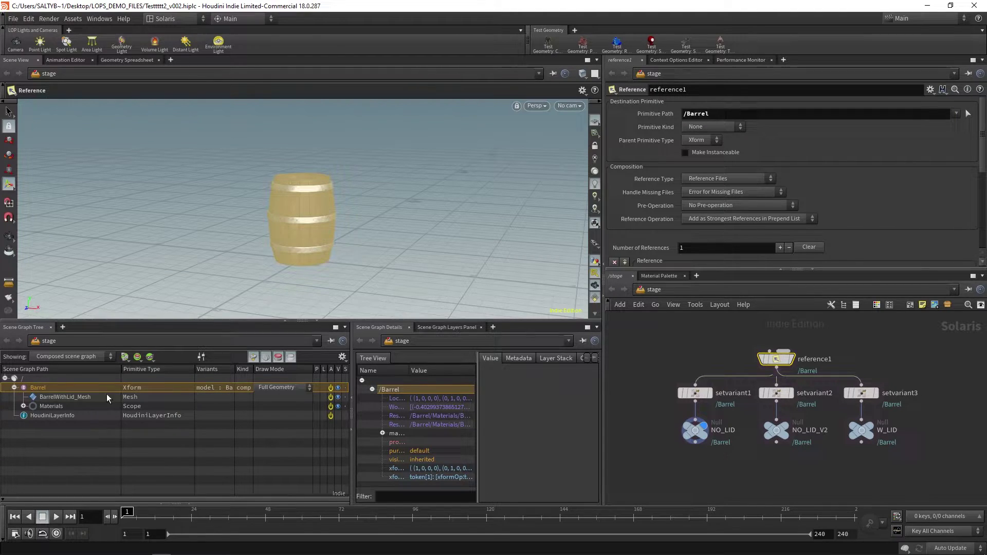
click(65, 403)
click(24, 406)
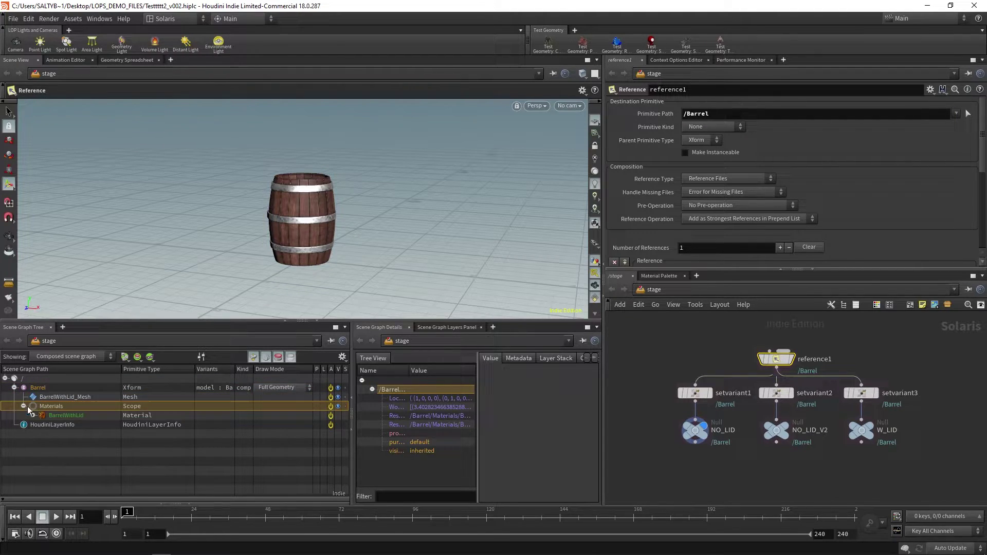
click(15, 387)
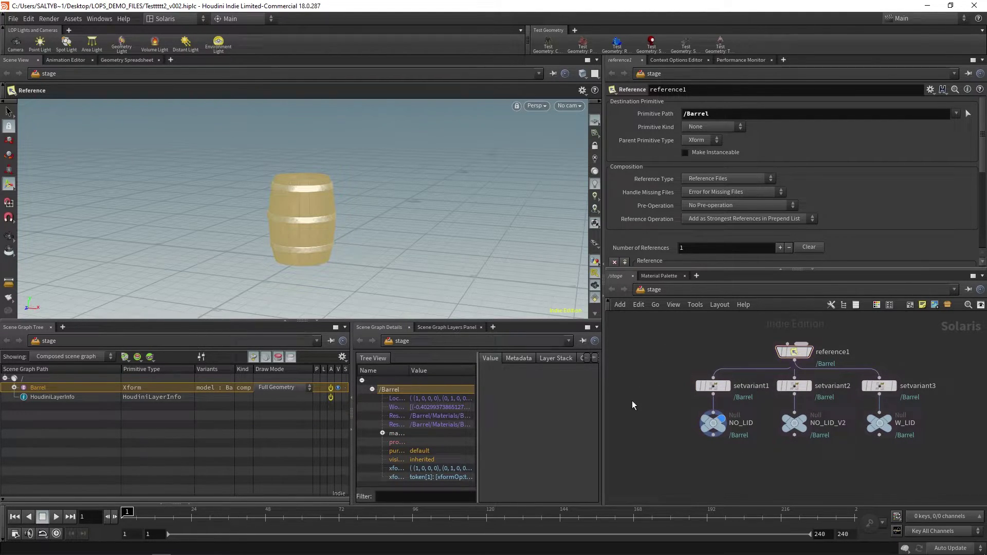
- Review setvariant1's available variant names and the NO_LID and NO_LID_V2 null nodes in the network
drag(631, 400, 745, 441)
middle_drag(745, 441, 735, 443)
click(705, 388)
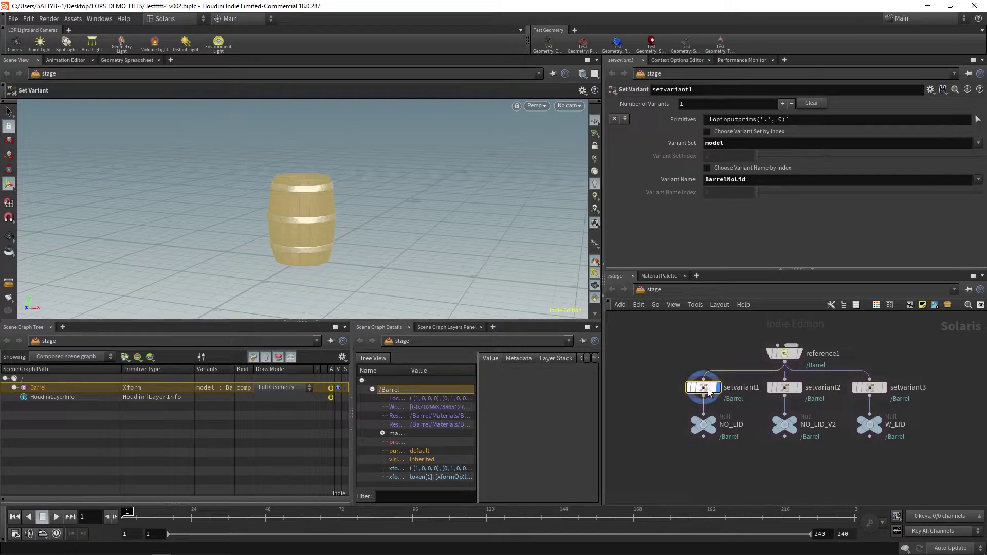
drag(664, 357, 700, 403)
click(977, 179)
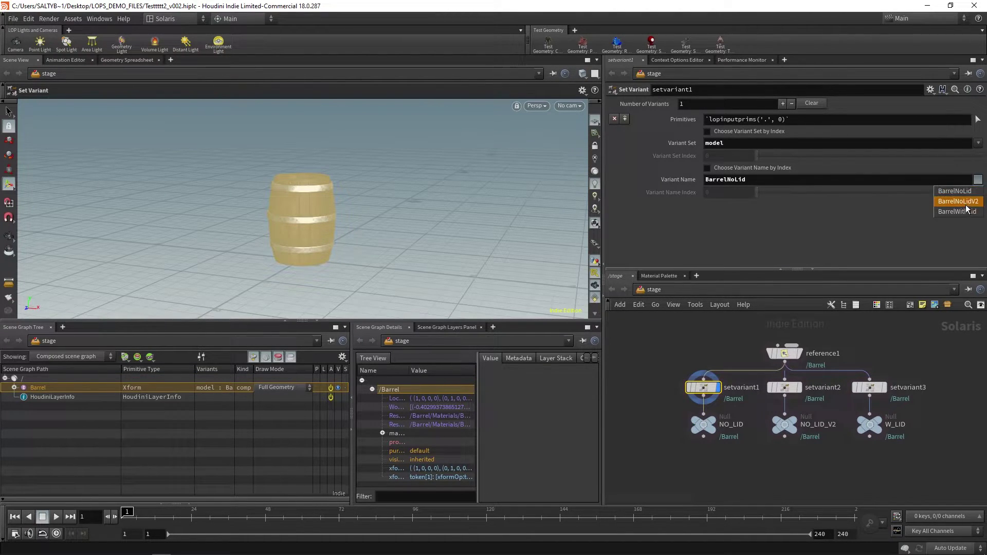
click(958, 165)
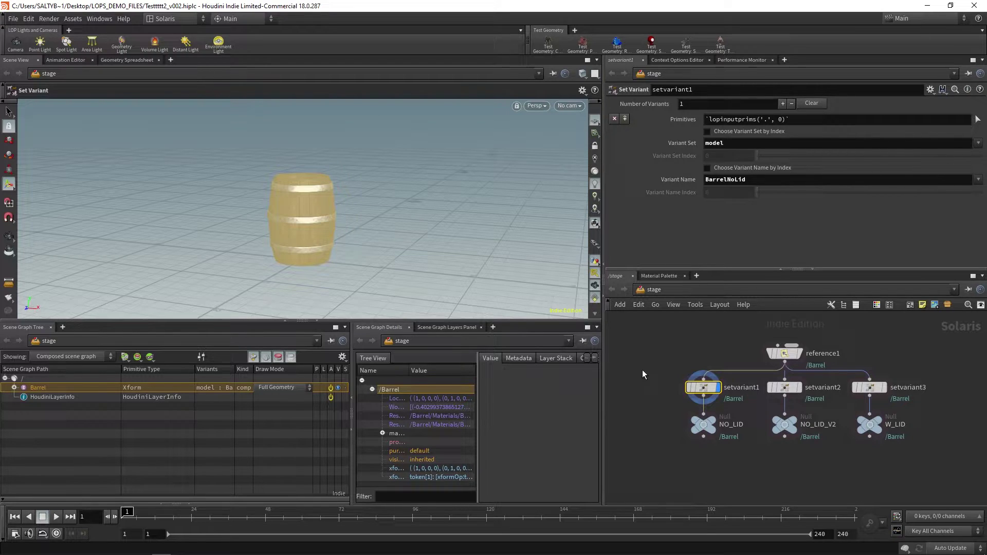
click(703, 425)
drag(738, 418, 739, 418)
middle_drag(747, 416, 719, 419)
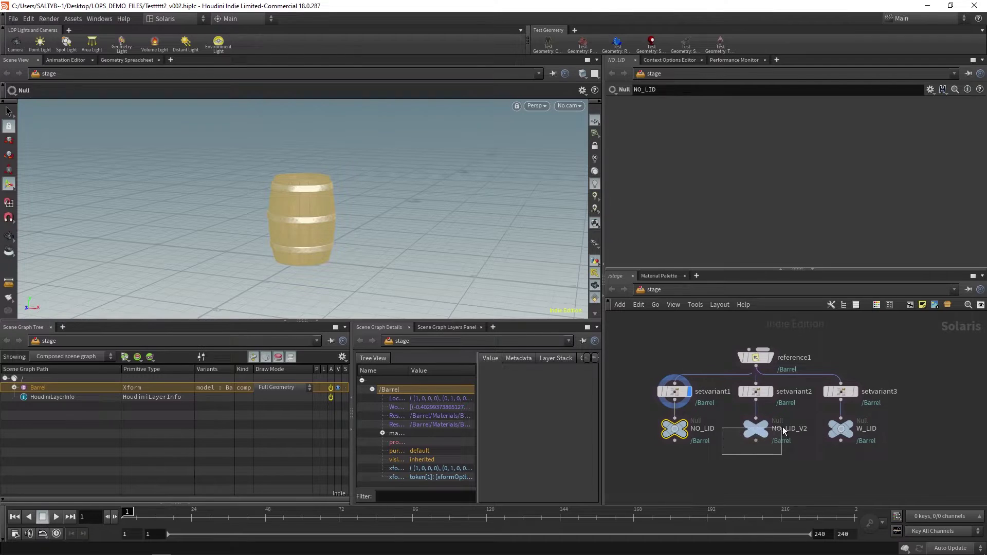
drag(783, 427, 782, 428)
- Add a Graft node and place it below the NO_LID null
key(Tab)
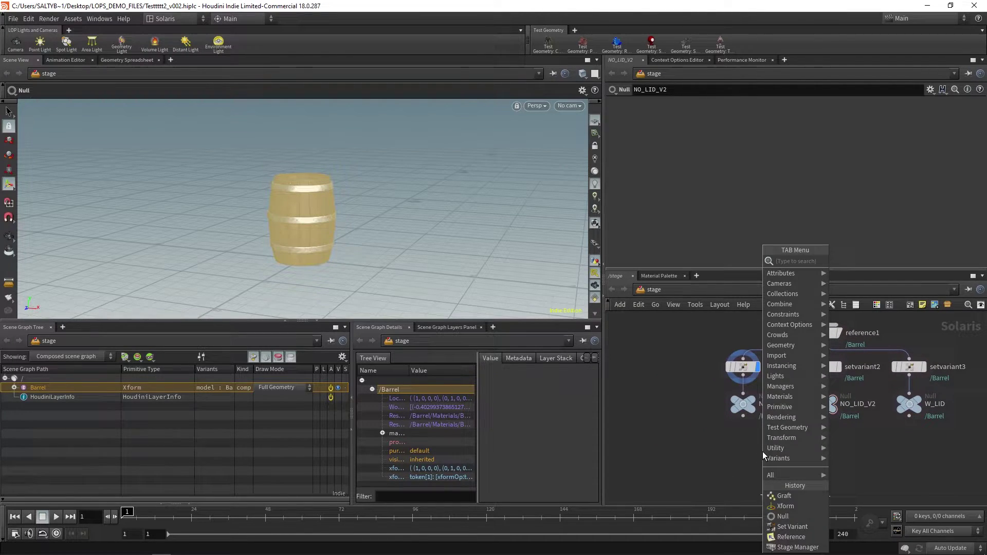
text(graft)
key(Return)
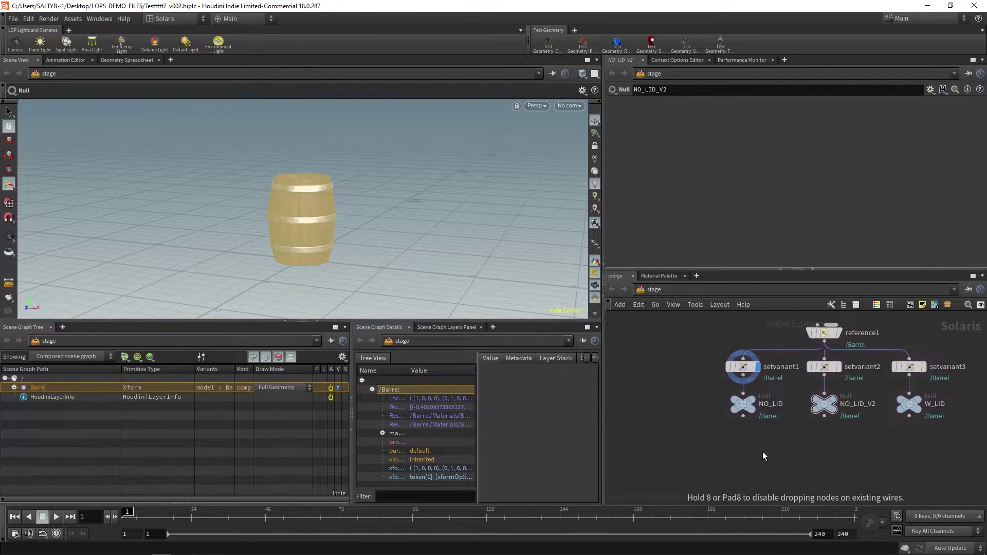
click(763, 452)
drag(762, 451, 742, 461)
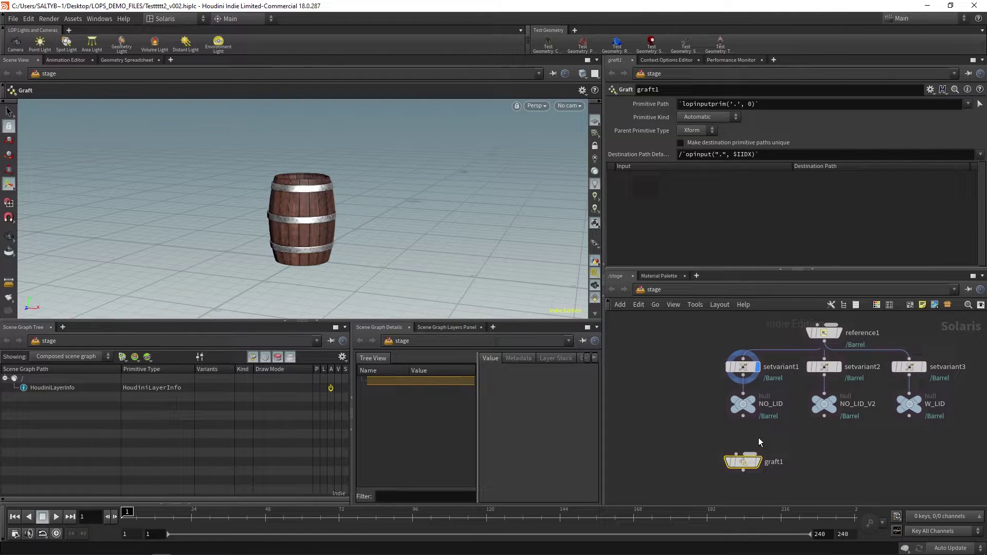
middle_drag(686, 413, 702, 412)
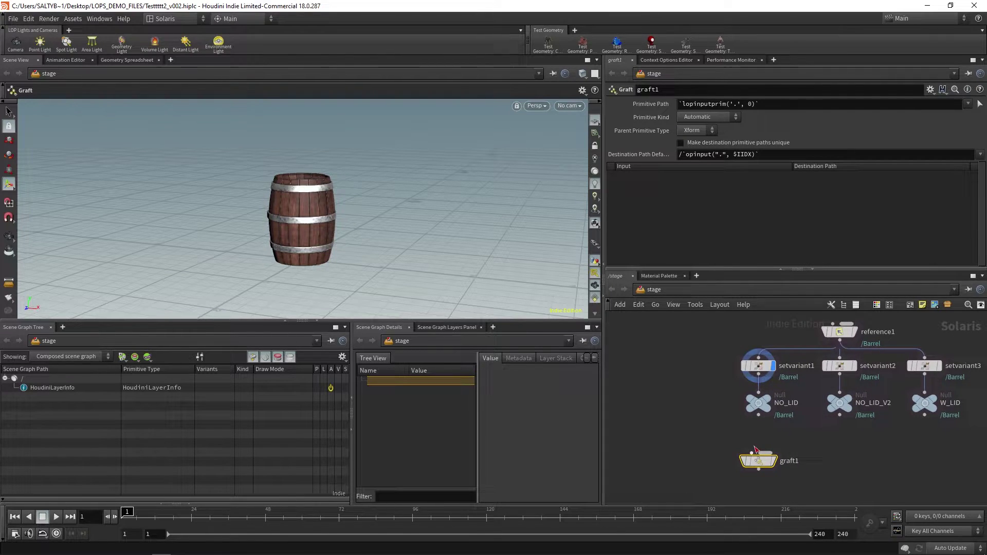
- Wire the NO_LID, NO_LID_V2 and W_LID nulls together into the graft node's multi-input
drag(751, 452, 642, 400)
middle_drag(660, 396, 655, 395)
drag(757, 460, 745, 462)
drag(714, 433, 942, 399)
drag(753, 414, 761, 446)
click(749, 455)
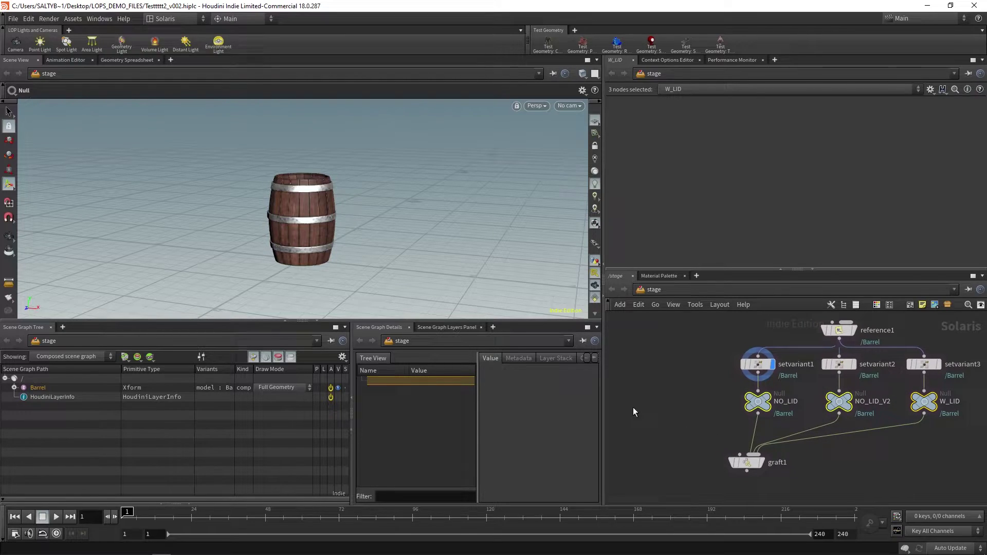
- Add an Xform node to the network beside the NO_LID null
key(Tab)
text(x)
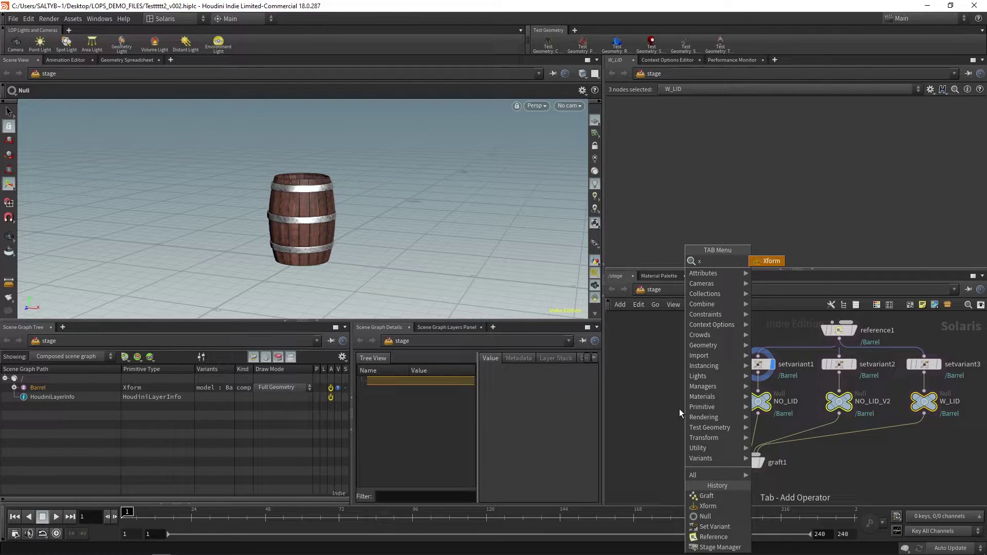
key(Return)
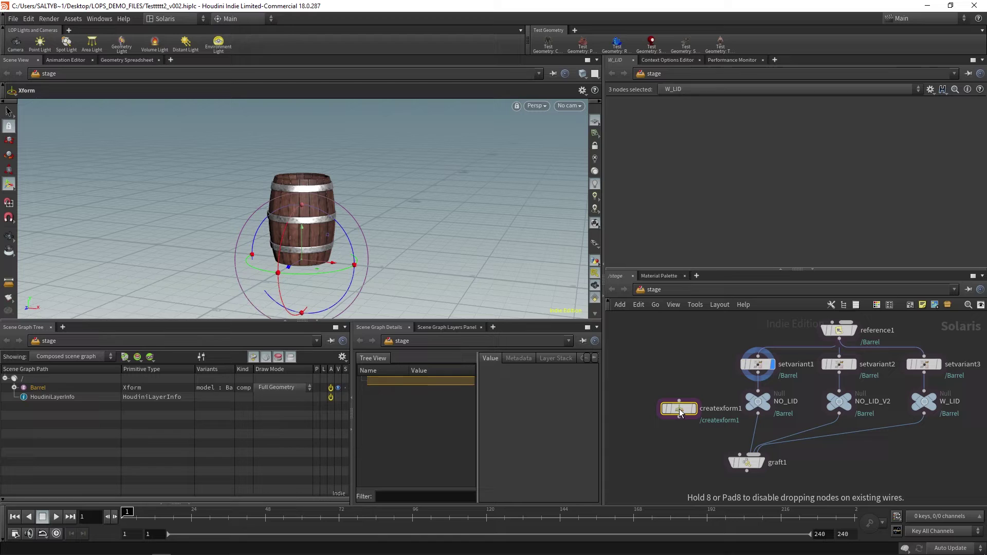
click(680, 408)
drag(681, 413, 653, 407)
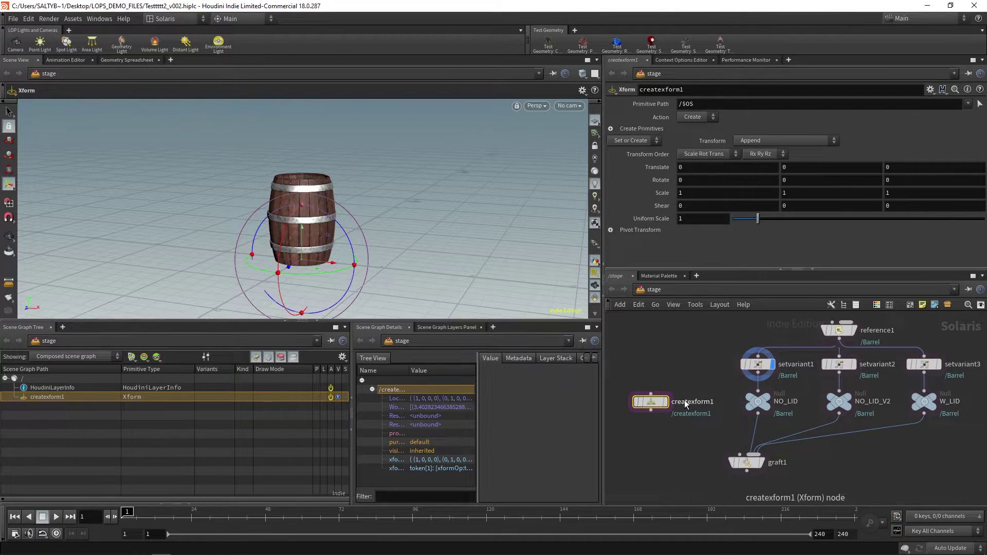
- Connect the Xform node to the graft's first input and make the graft the displayed node
click(651, 411)
click(740, 455)
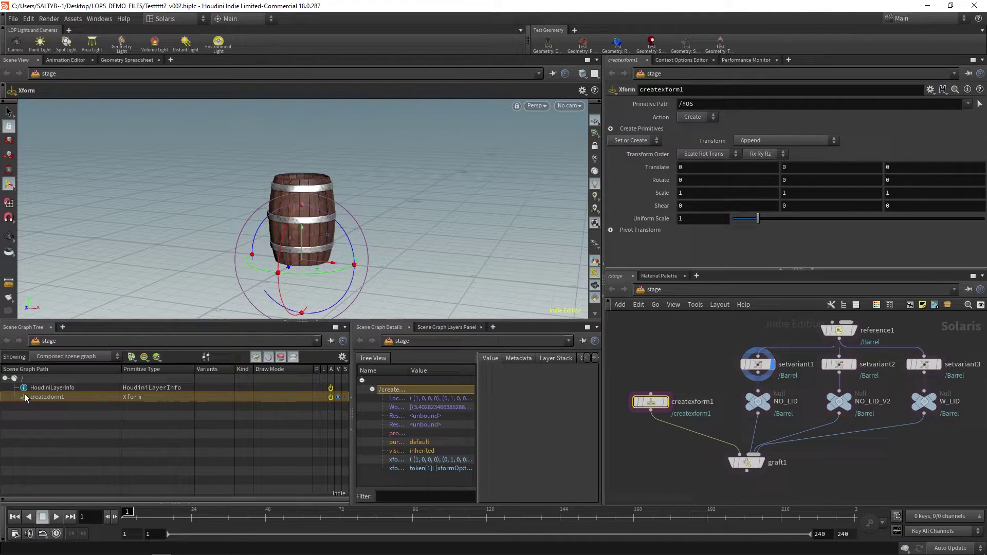
click(726, 459)
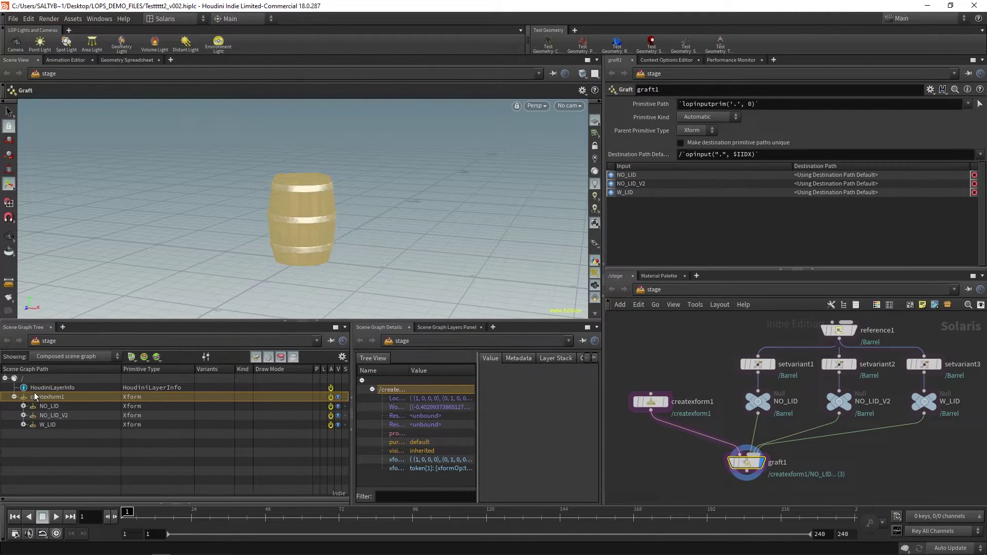
- Examine the NO_LID, NO_LID_V2 and W_LID prims grafted under createxform1 in the scene graph
click(60, 406)
click(61, 415)
click(57, 423)
click(60, 407)
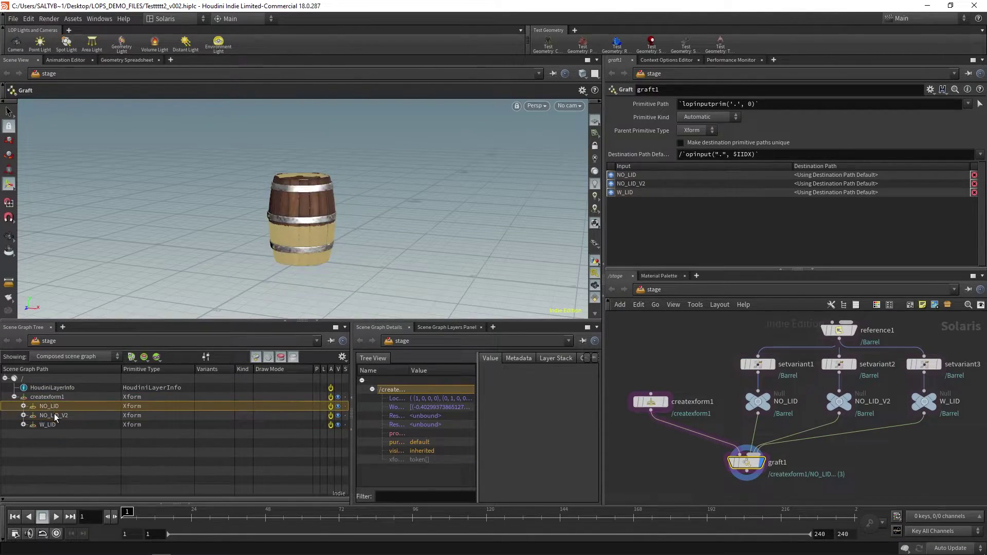
click(61, 415)
click(55, 425)
click(63, 404)
click(93, 396)
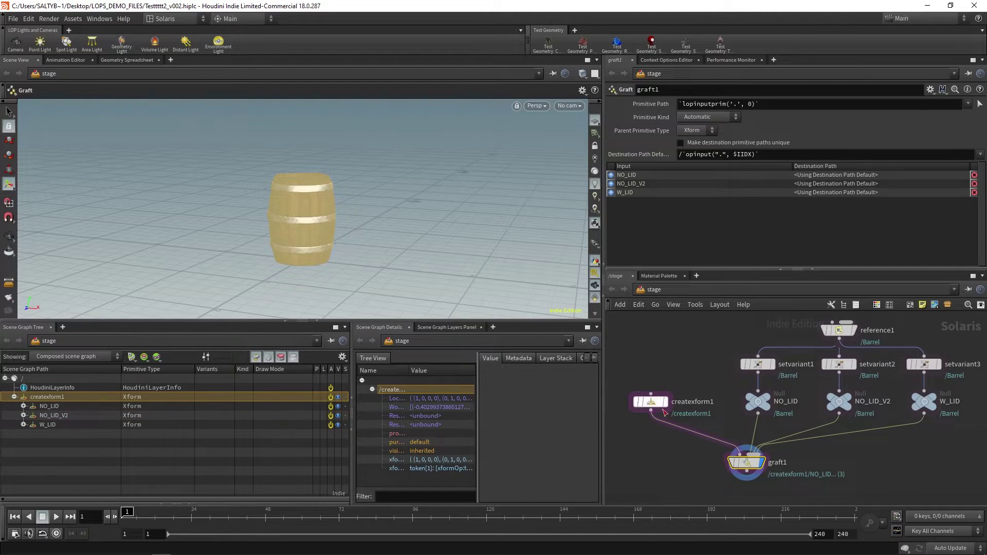
- Move createxform1 down and add a Transform node above it for comparison
drag(654, 401, 652, 422)
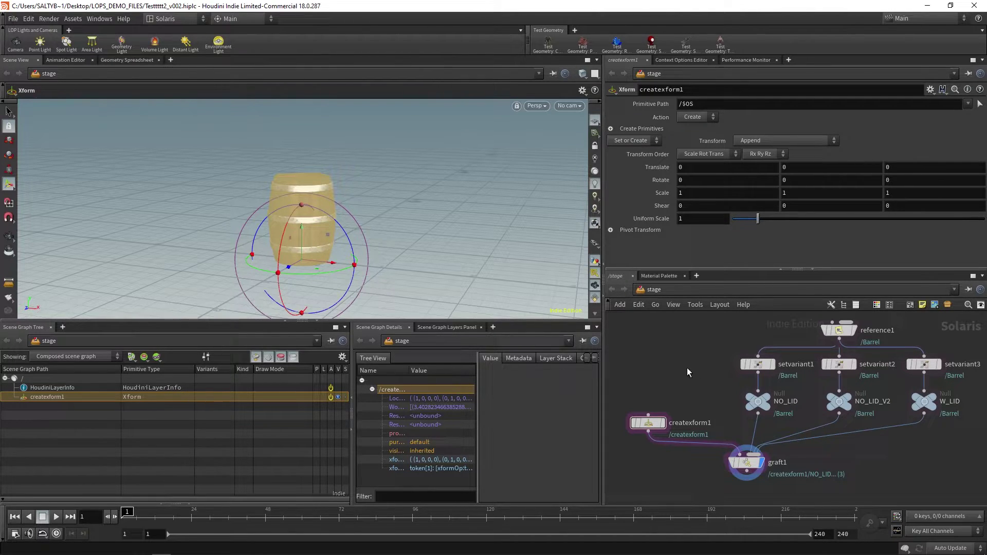
key(Tab)
text(tras)
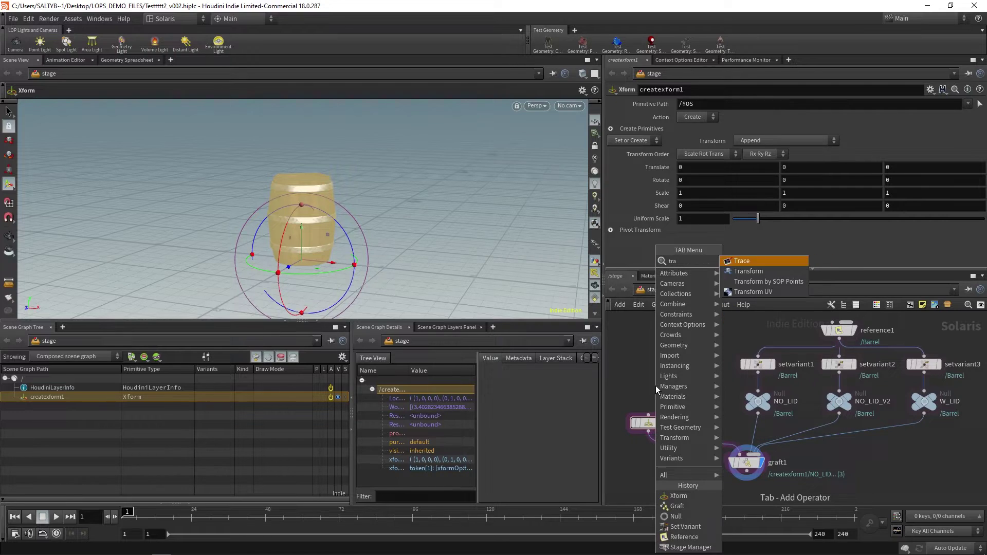
key(BackSpace)
key(Down)
key(Return)
key(Return)
- Add a second Xform node and position it just above the Transform node
key(Tab)
text(xf)
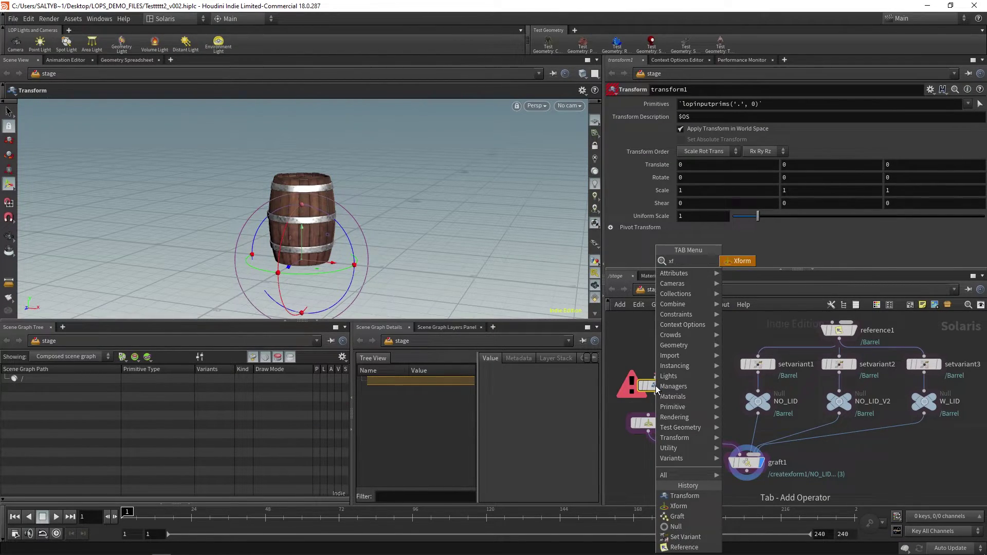
key(Return)
click(654, 360)
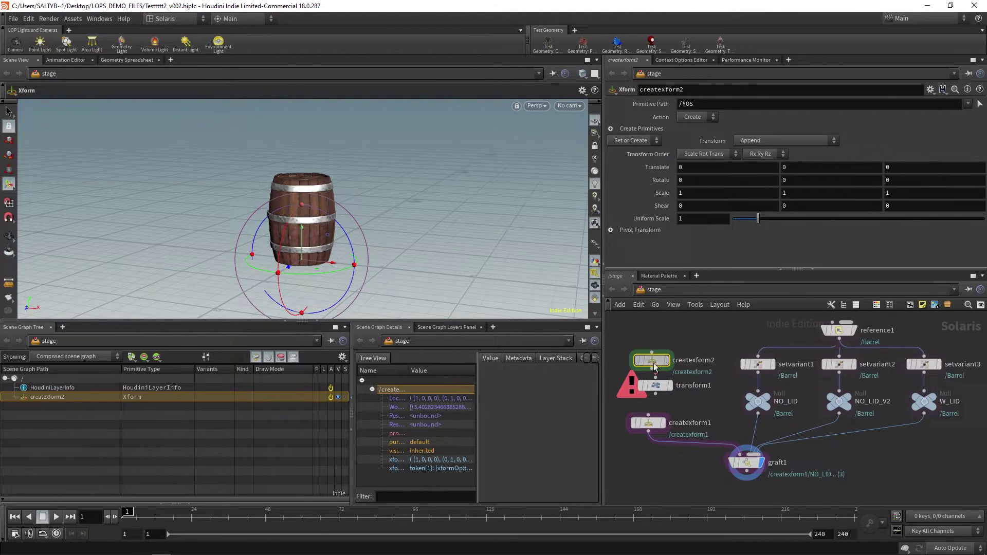
drag(655, 361, 656, 355)
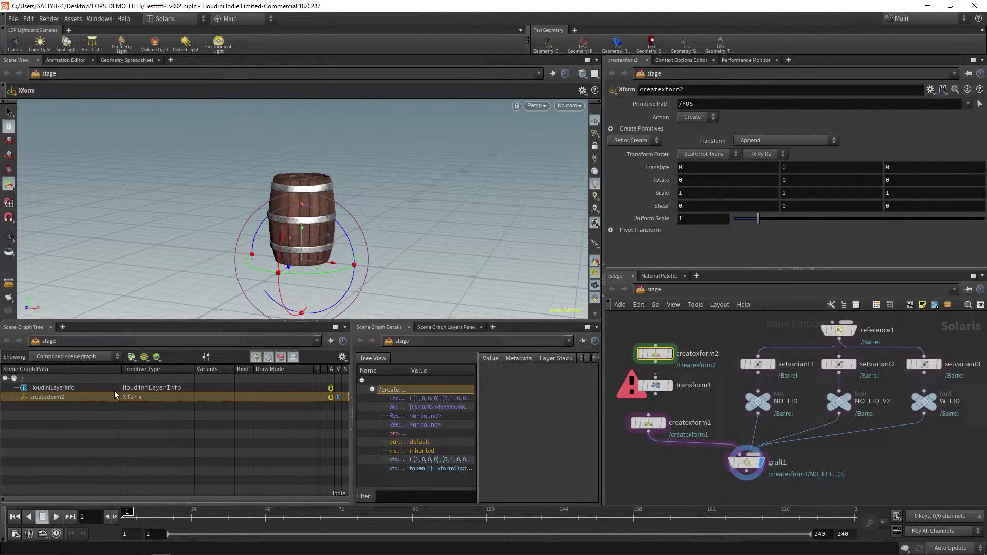
- Compare the scene graph contents of the unconnected createxform2 node with those of the Transform node
click(70, 394)
click(76, 390)
click(78, 399)
click(653, 387)
drag(663, 389, 664, 392)
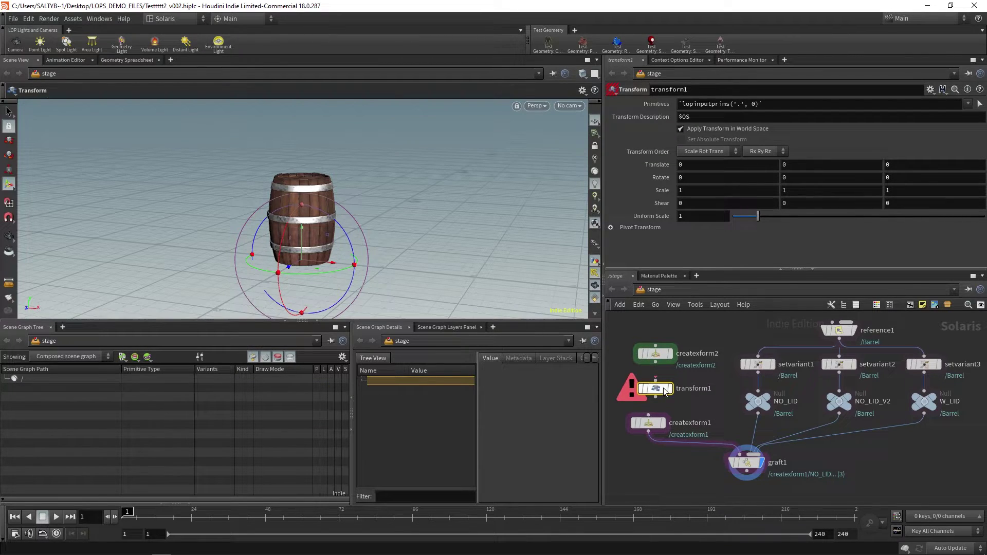
mouse_move(670, 395)
middle_drag(691, 400, 715, 403)
drag(680, 394, 681, 396)
mouse_move(684, 398)
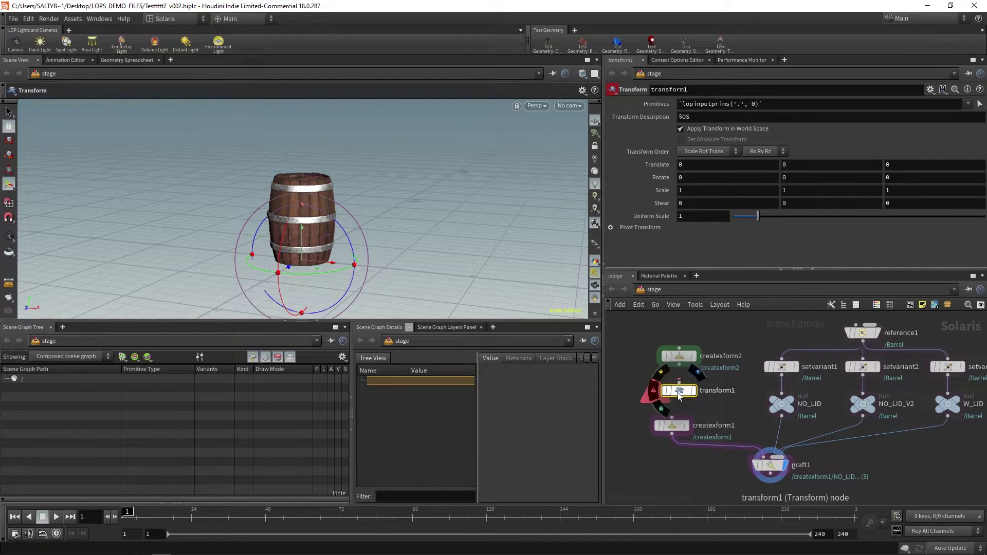
middle_drag(712, 401, 735, 414)
middle_drag(628, 381, 670, 385)
click(669, 388)
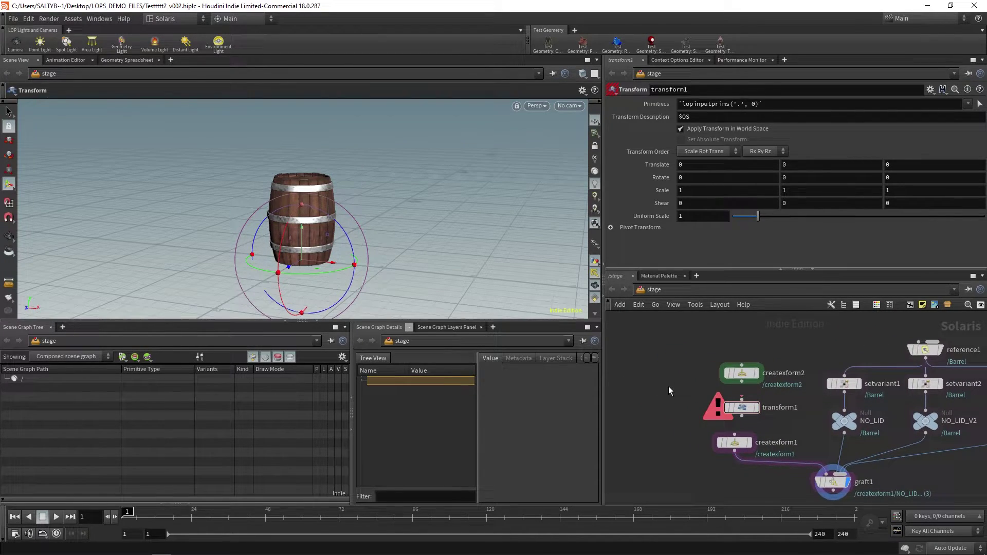
- Add an Edit node and place it beside the Transform node for comparison
key(Tab)
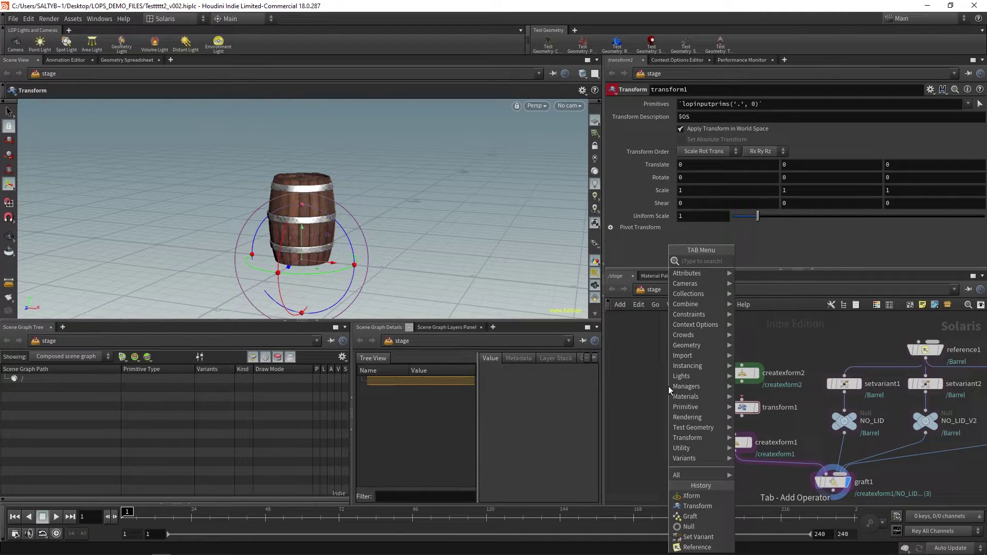
text(edit)
key(Return)
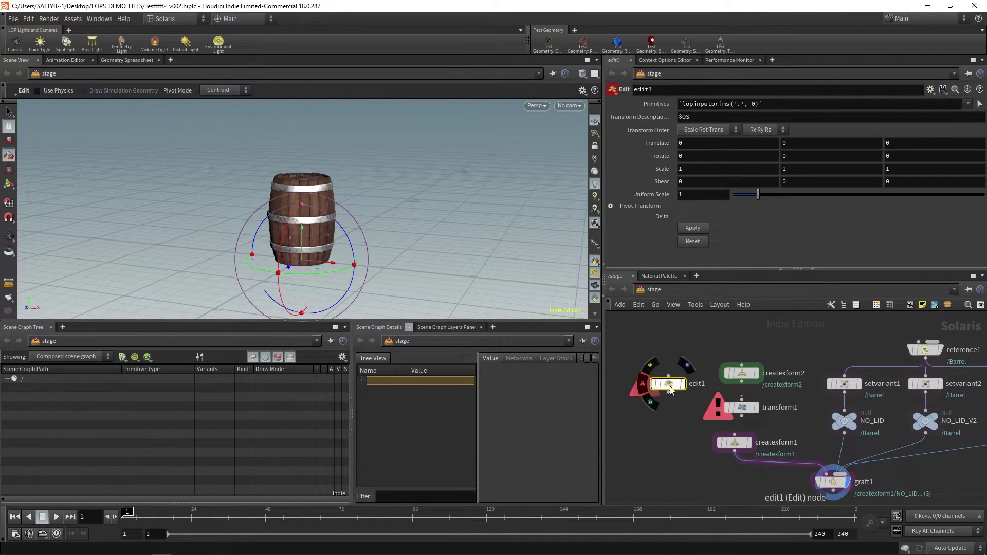
drag(670, 386, 670, 409)
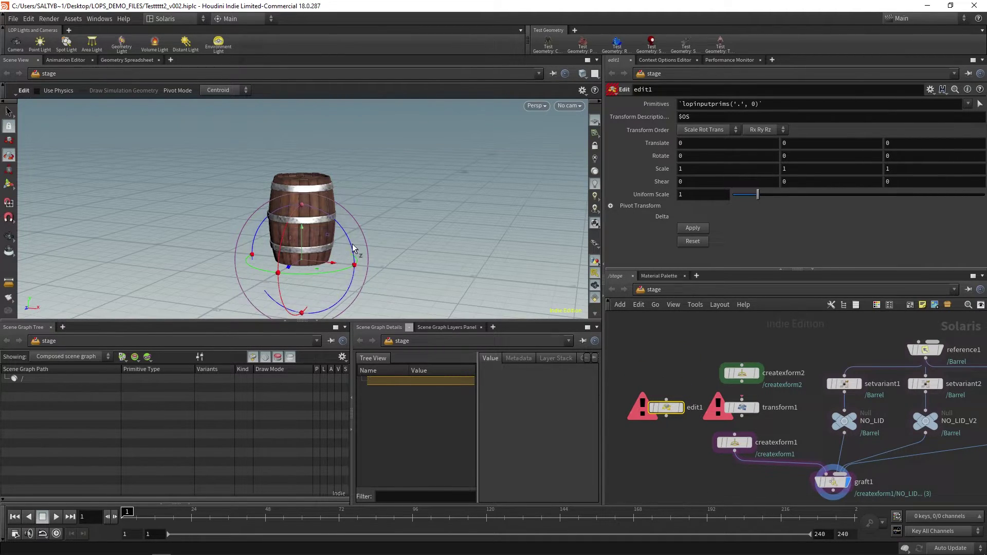
mouse_move(331, 261)
mouse_down()
mouse_move(321, 258)
mouse_move(341, 253)
mouse_up()
middle_drag(667, 369, 648, 366)
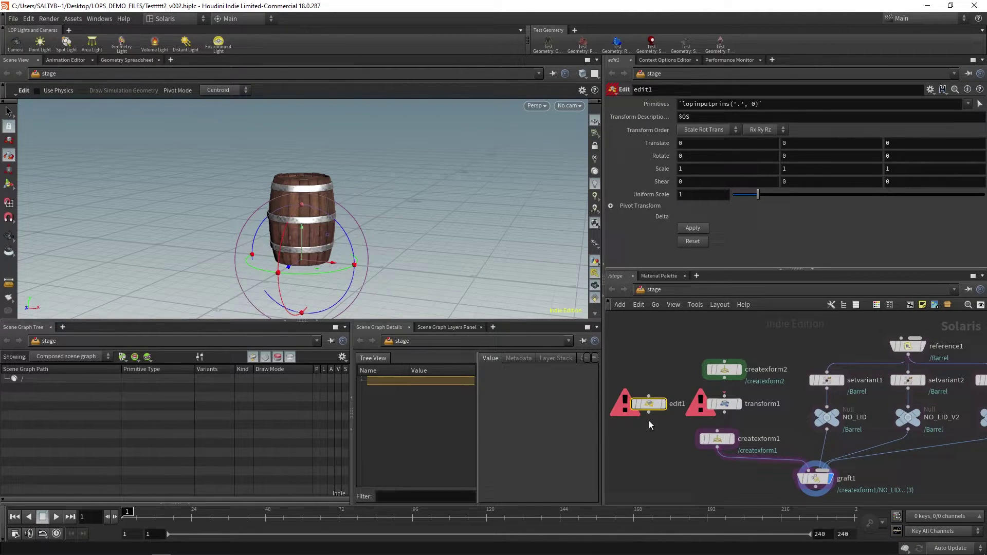
- Delete the unused Edit, Transform and createxform2 nodes from the network
key(Delete)
click(725, 404)
key(Delete)
middle_drag(724, 385, 688, 375)
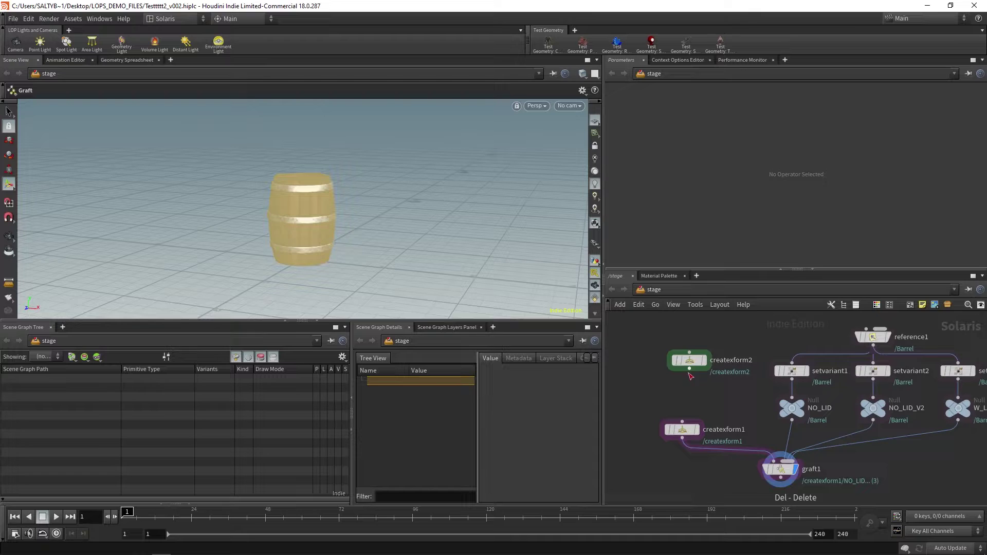
scroll(690, 377, down, 1)
click(673, 357)
key(Delete)
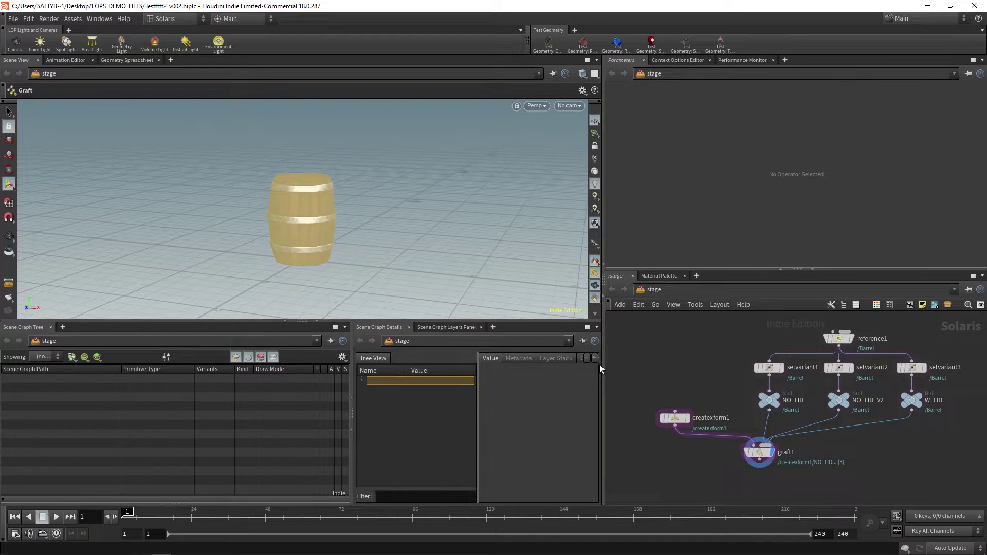
- Examine graft1's scene graph, expanding NO_LID and its Barrel prim to inspect the hierarchy under createxform1
drag(687, 378, 654, 438)
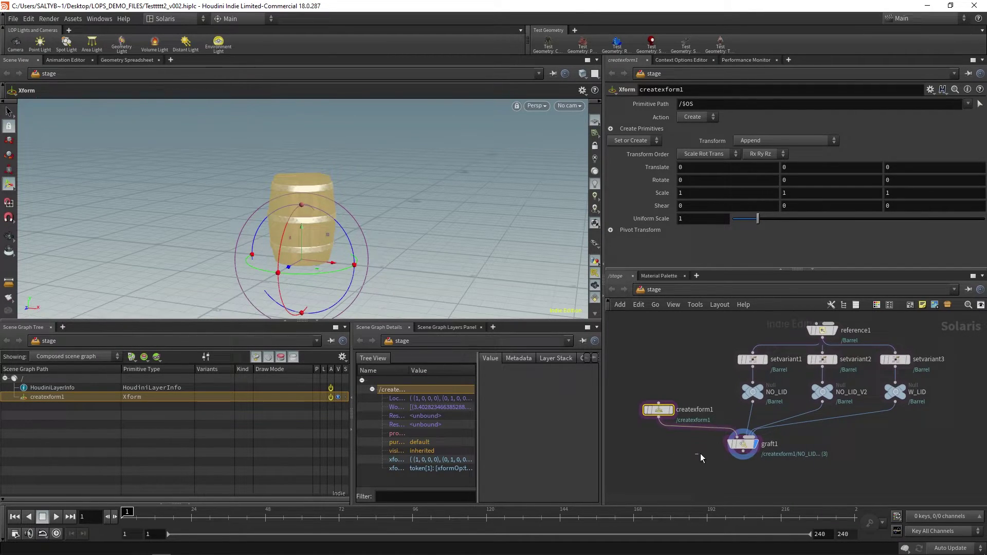
drag(742, 443, 754, 447)
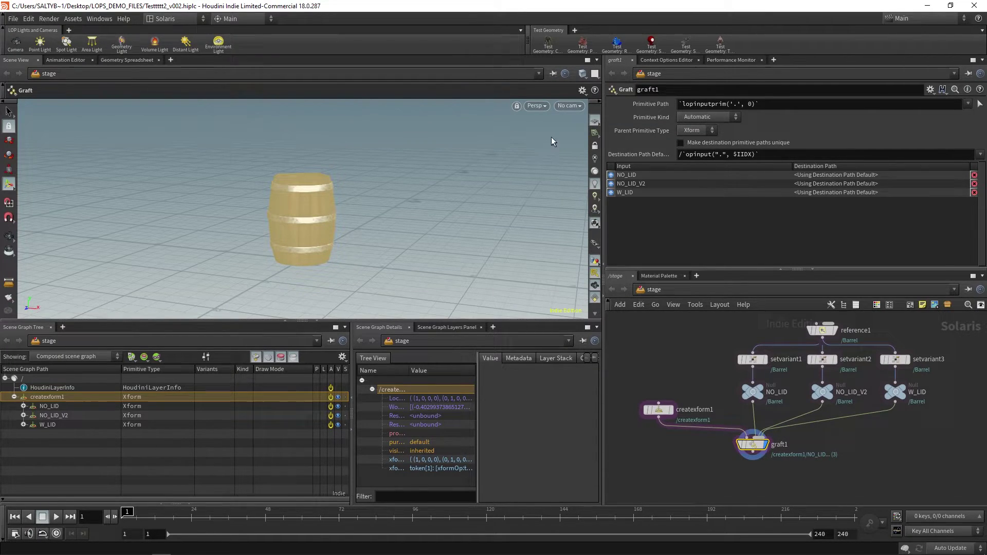
key(Down)
key(Down)
key(Down)
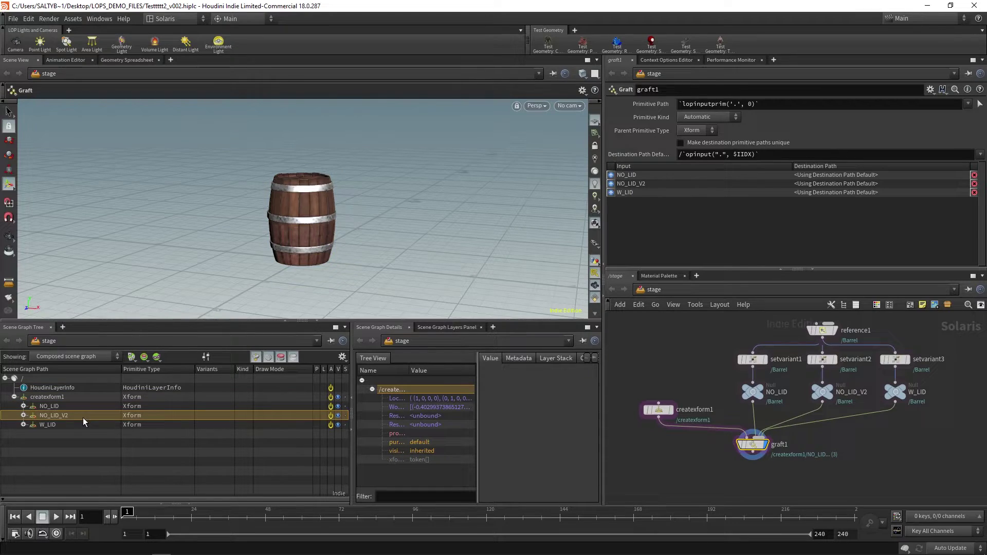
click(79, 409)
click(23, 406)
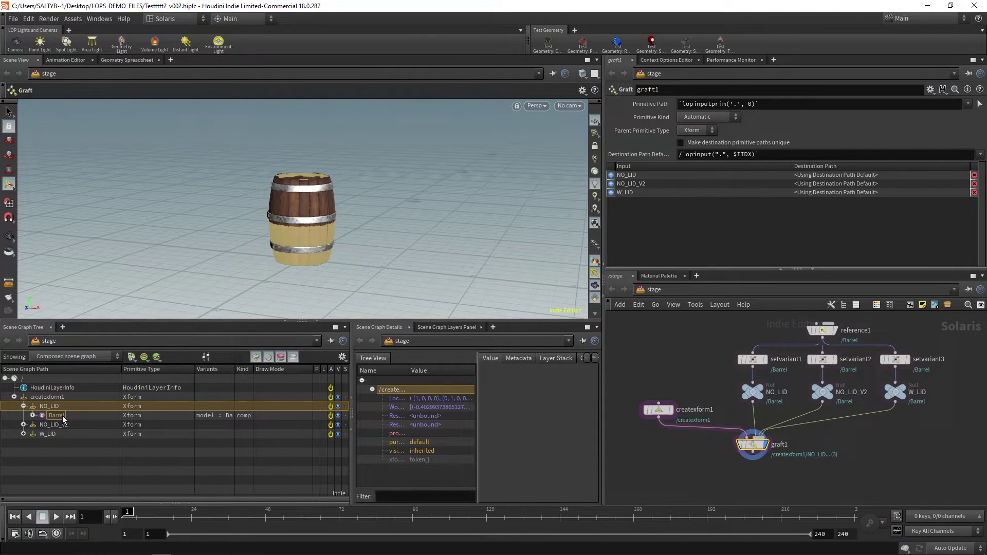
click(34, 417)
click(33, 415)
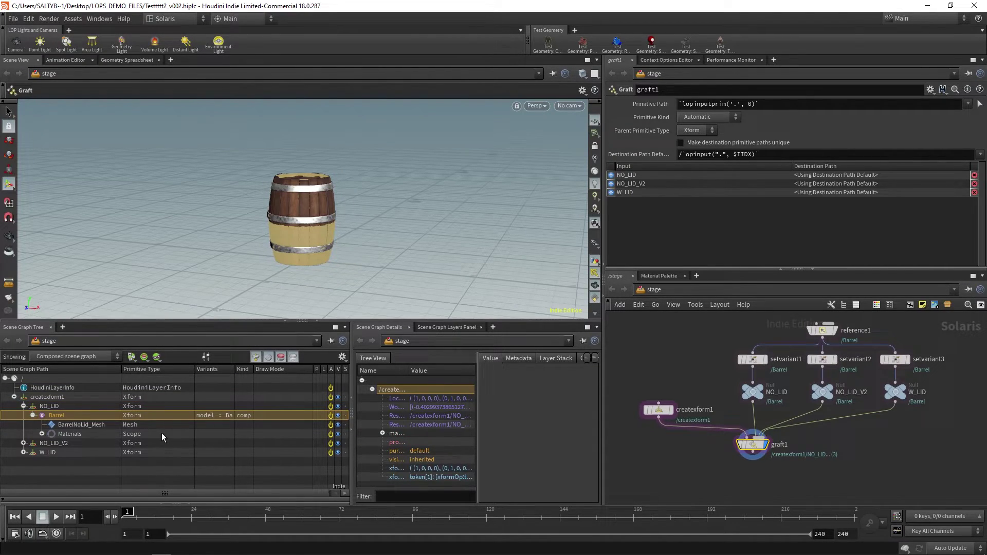
click(47, 406)
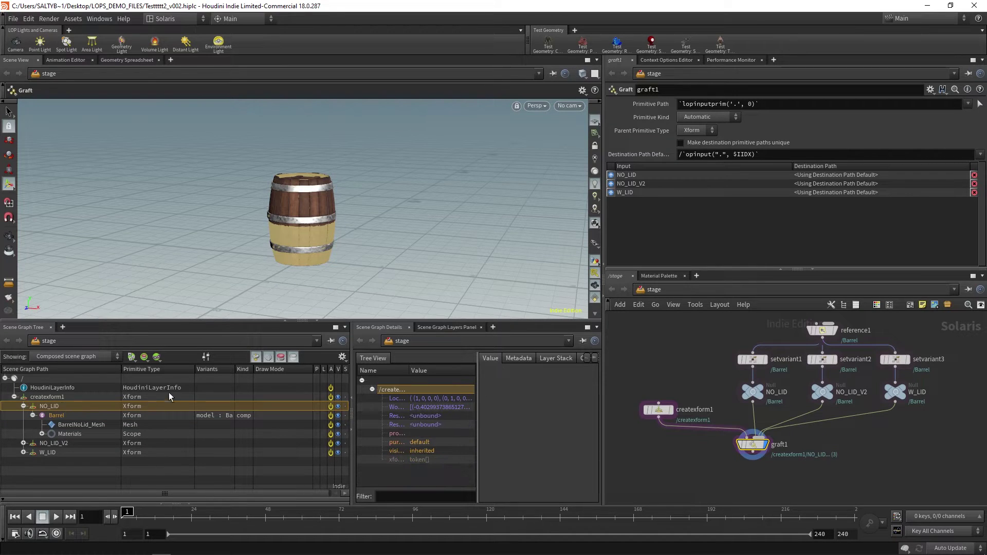
- Keep graft1's parent primitive type as Xform and set its primitive kind to Group
click(703, 132)
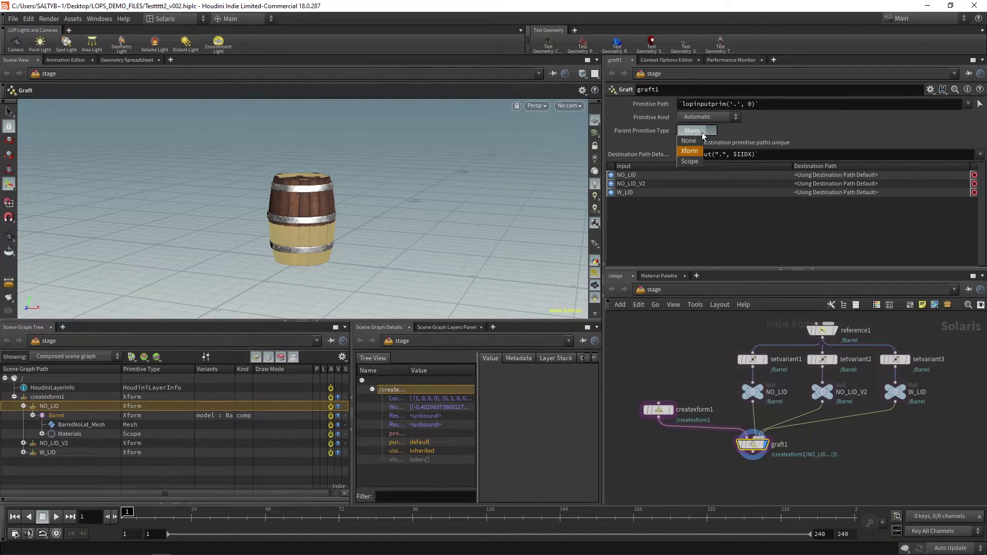
click(691, 150)
click(710, 117)
click(698, 162)
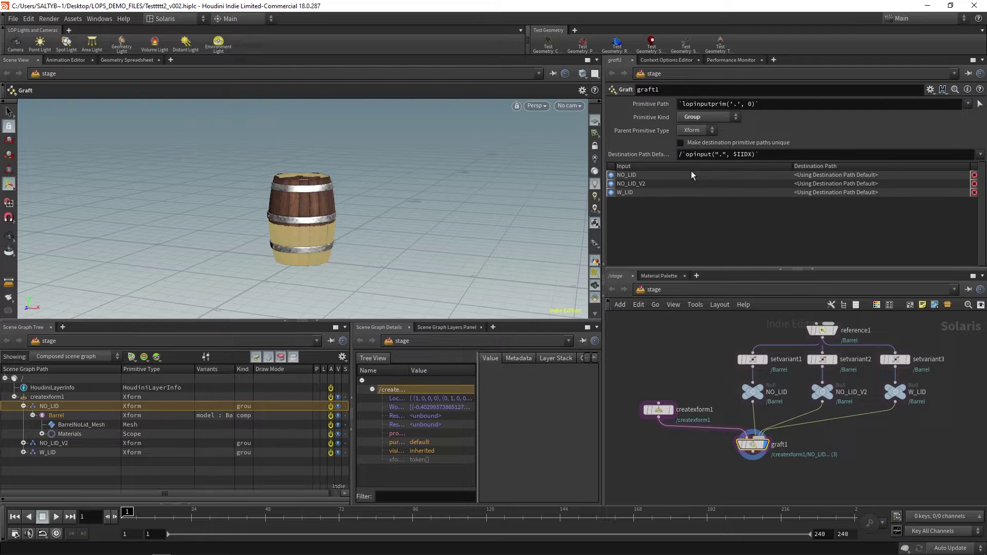
- Widen the scene graph's Kind column, collapse NO_LID and review the kinds of the three grafted variant prims
drag(254, 369, 283, 370)
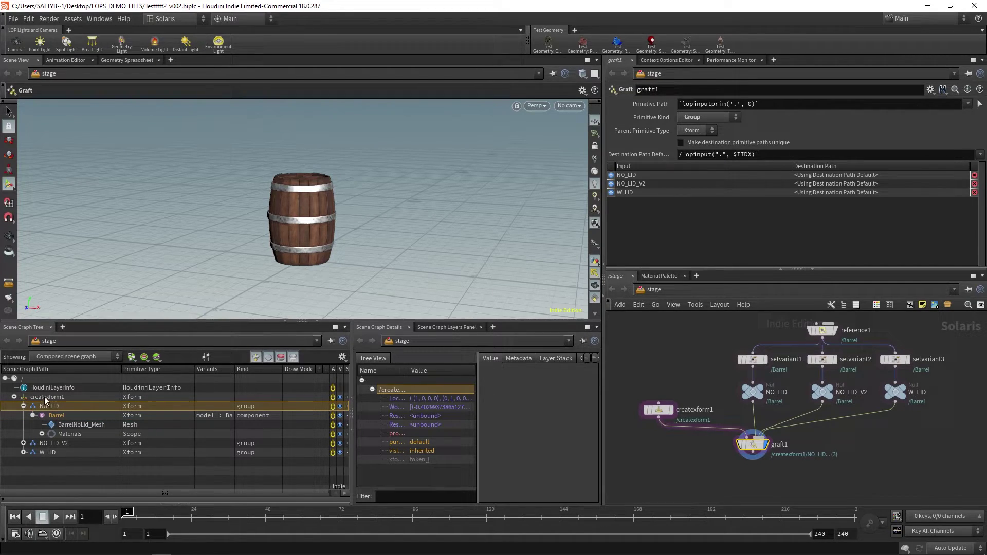
click(24, 407)
click(55, 417)
click(40, 424)
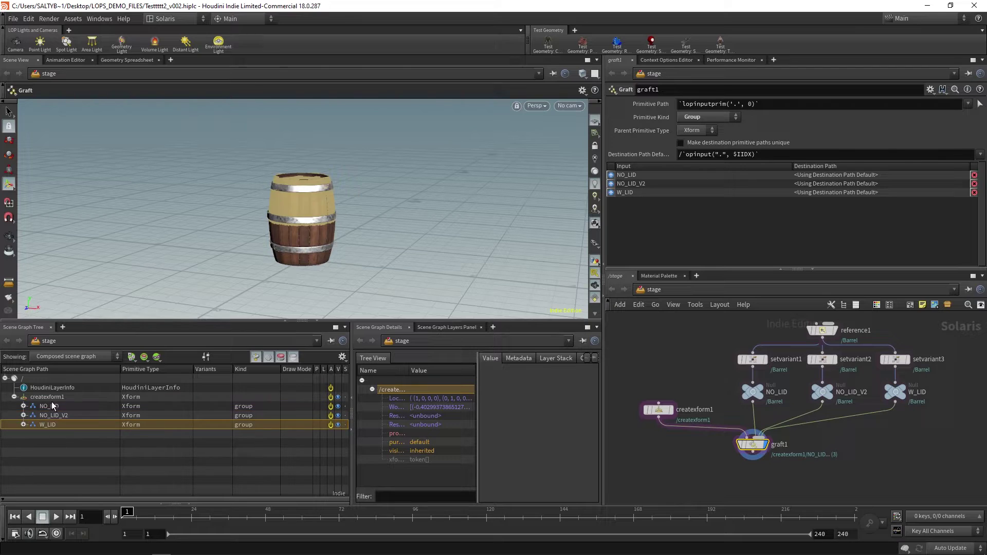
click(57, 404)
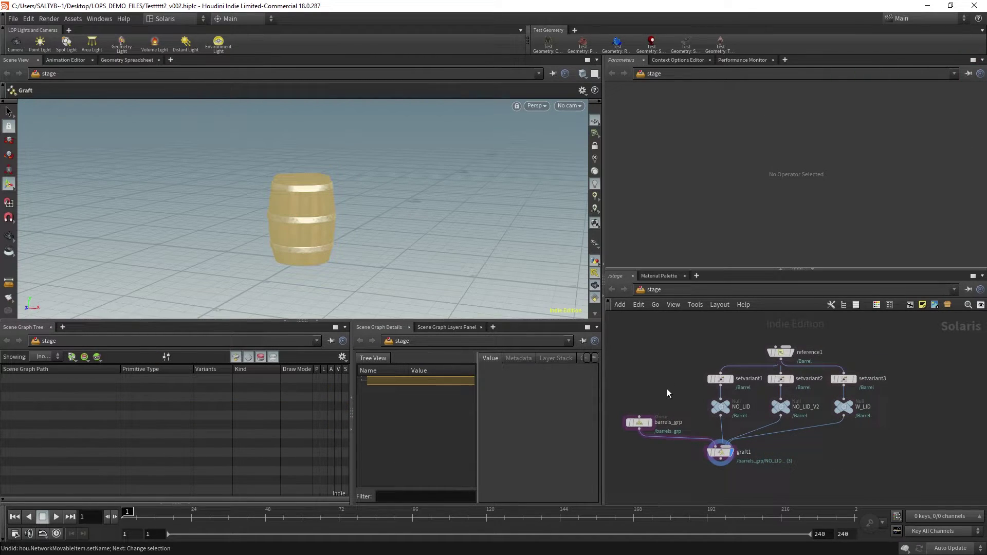
- Add a Stage Manager node and place it beside the W_LID null
drag(671, 397, 907, 432)
click(909, 419)
middle_drag(928, 416, 892, 404)
key(Tab)
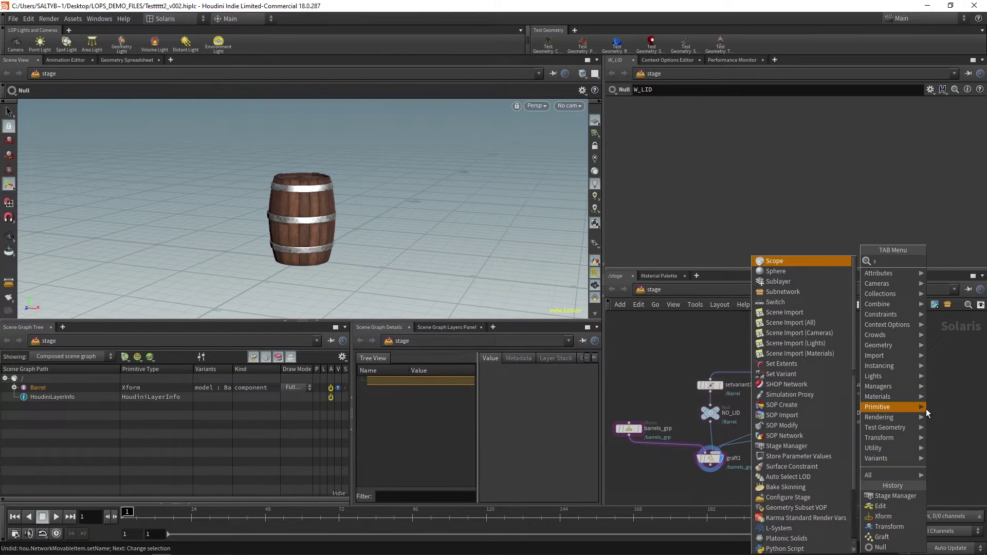
text(tage)
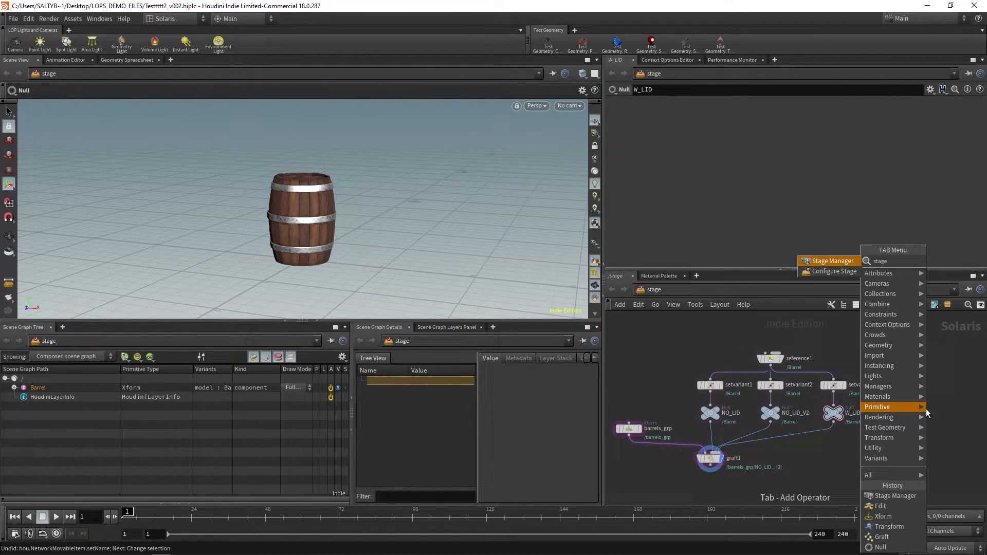
key(Return)
click(926, 409)
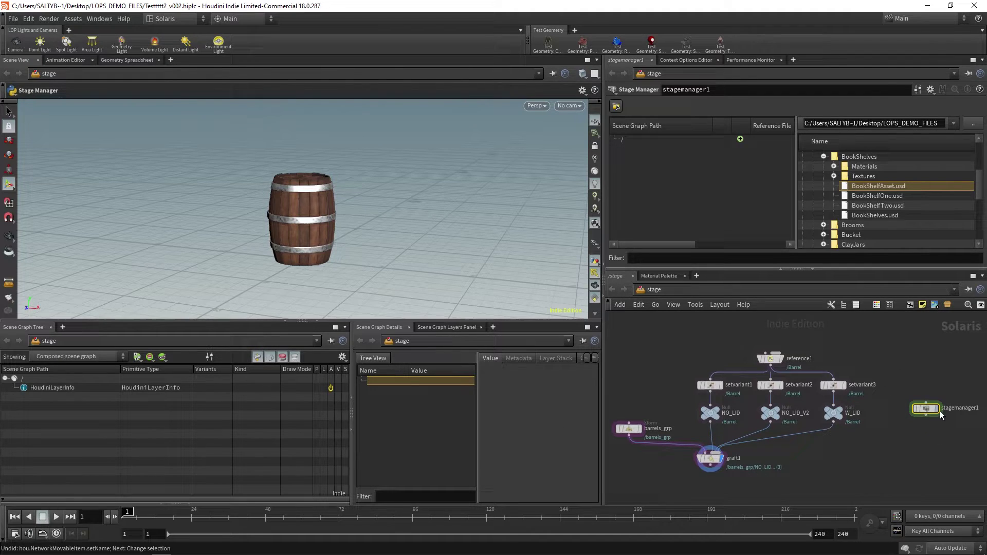
drag(942, 415, 926, 417)
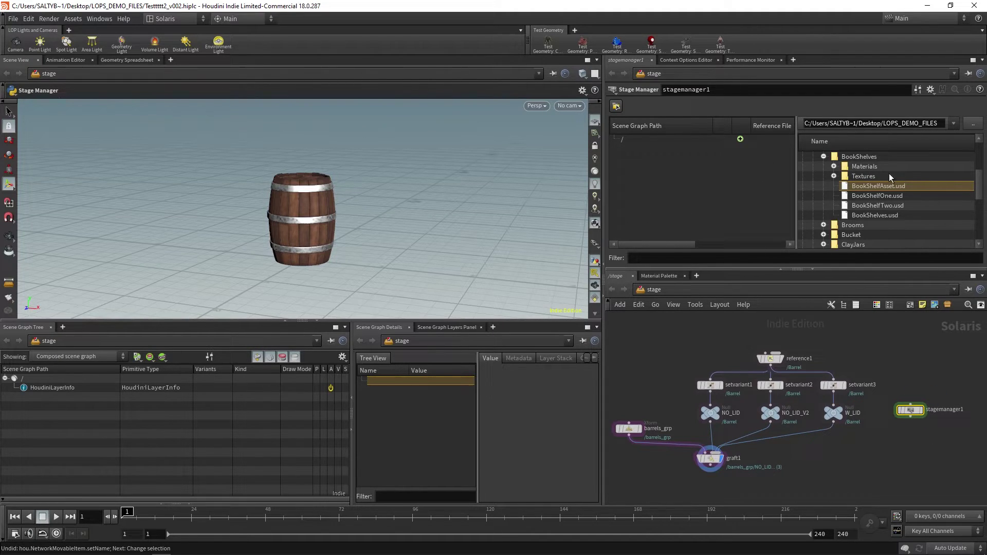
- Bring BarrelsAsset.usd from the Barrels library folder into the Stage Manager's scene graph and move the node lower
mouse_move(980, 191)
mouse_down()
mouse_move(981, 162)
mouse_move(968, 179)
mouse_up()
click(823, 235)
click(823, 206)
click(834, 224)
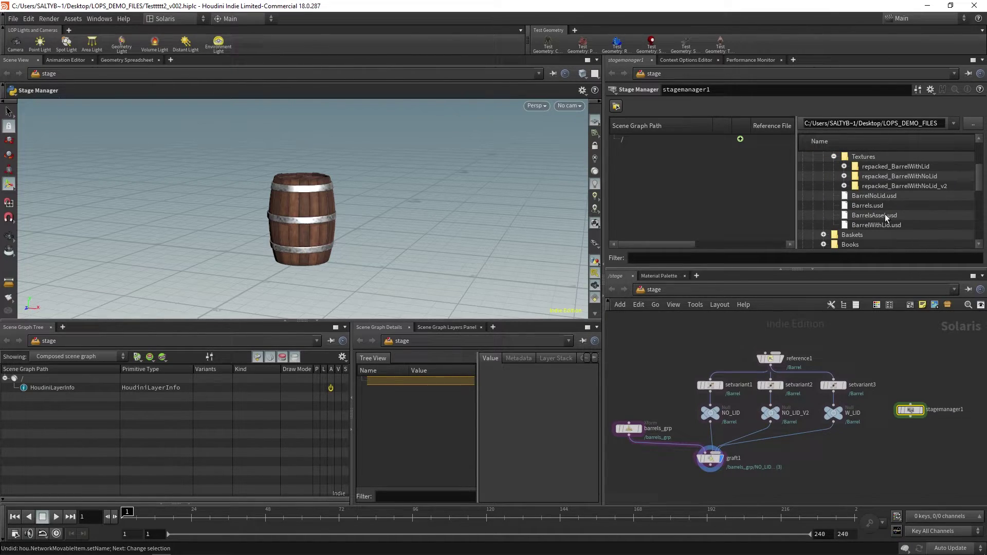
drag(885, 219, 663, 197)
middle_drag(898, 379, 872, 365)
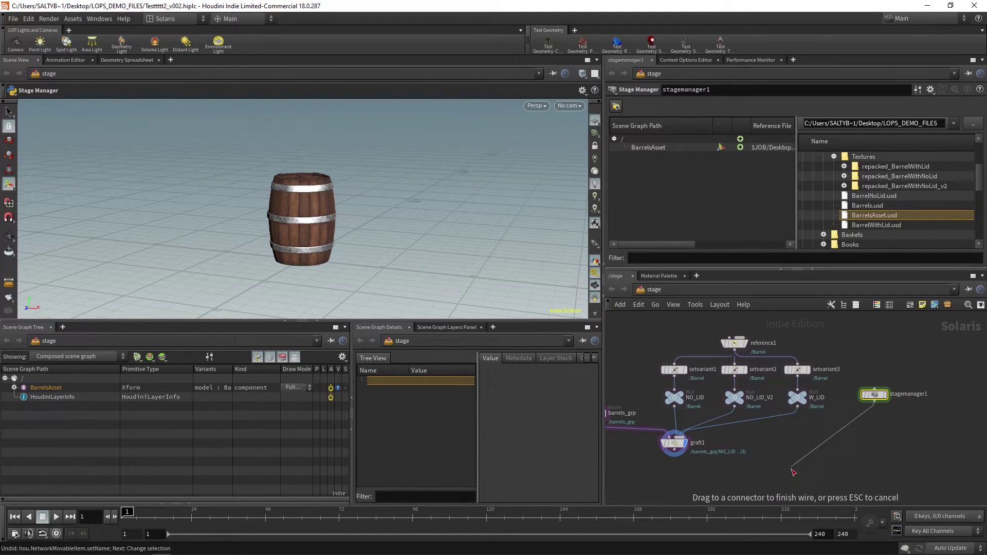
drag(873, 396, 860, 430)
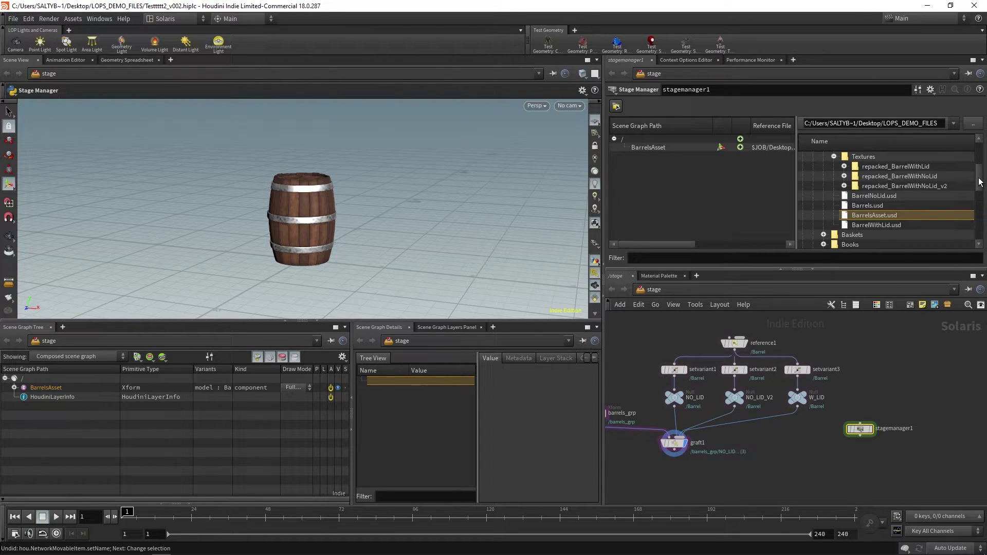
- Replace BarrelsAsset in the Stage Manager with BookShelfAsset.usd from the BookShelves library folder
scroll(980, 181, up, 3)
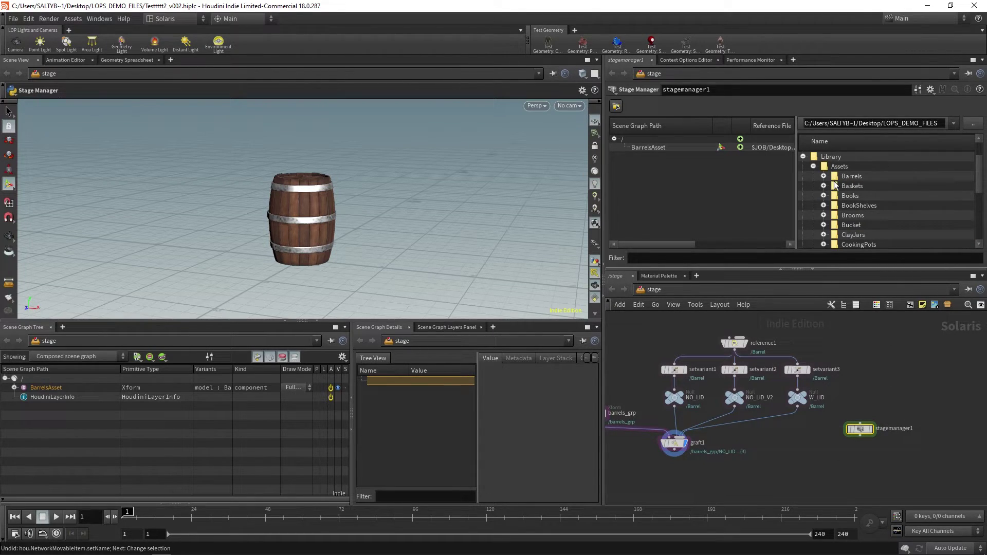
click(824, 206)
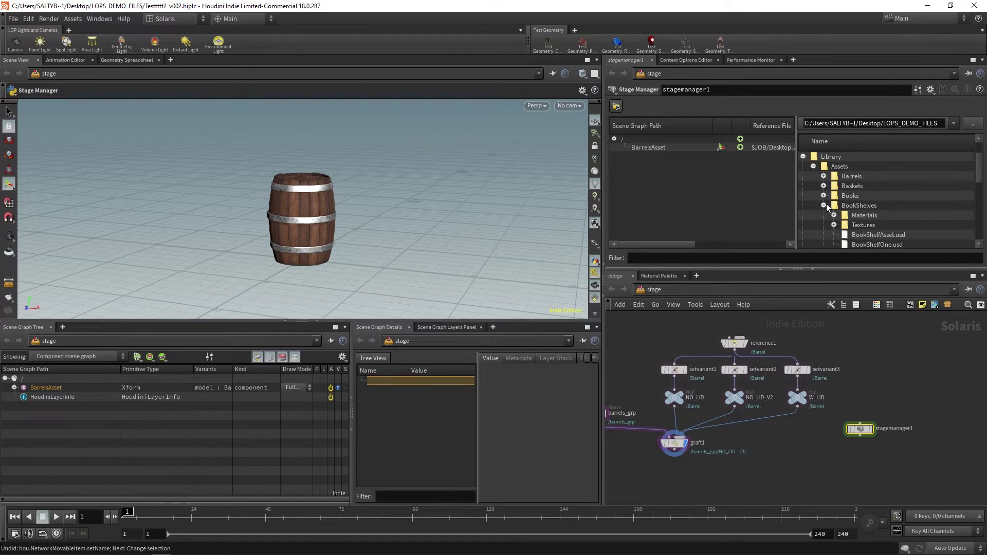
drag(979, 172, 978, 186)
drag(886, 193, 680, 153)
click(677, 148)
key(Delete)
middle_drag(914, 385, 934, 363)
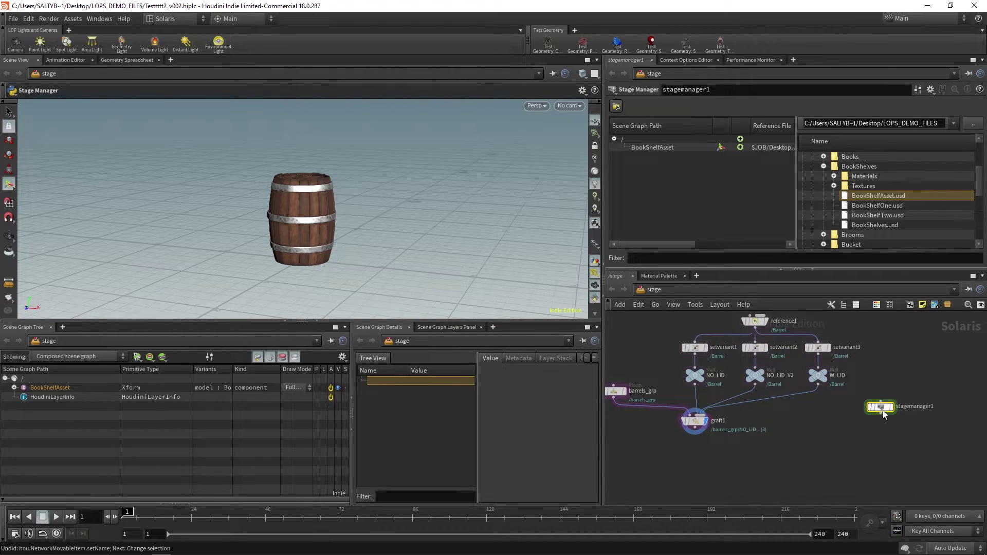
- Move stagemanager1 beside graft1 and display its bookshelf in the viewport
drag(883, 410, 792, 429)
click(801, 426)
alt+middle_drag(355, 212, 332, 263)
scroll(333, 263, down, 1)
middle_drag(833, 430, 819, 463)
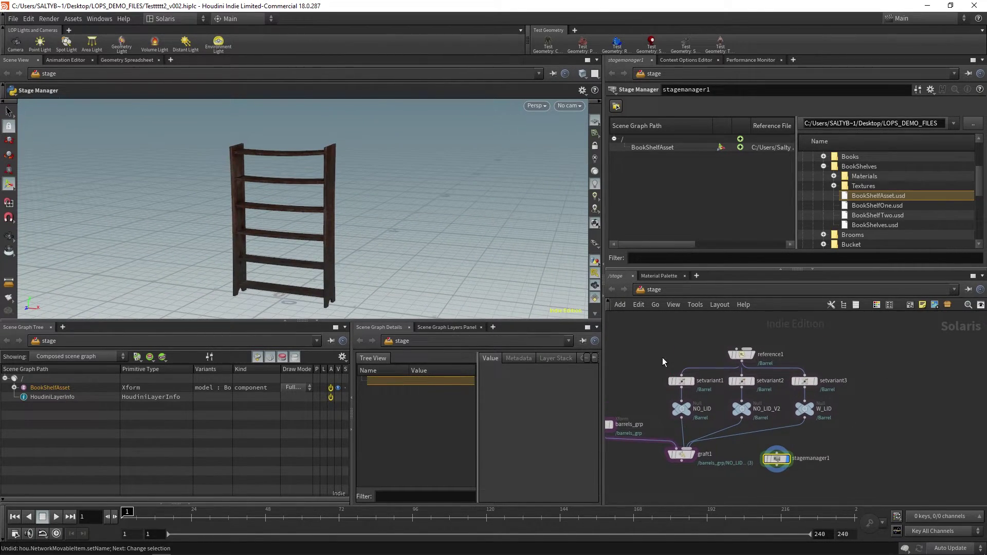
mouse_move(741, 359)
mouse_down()
mouse_move(753, 355)
mouse_move(741, 358)
mouse_up()
middle_drag(893, 448, 896, 428)
click(777, 440)
mouse_move(789, 445)
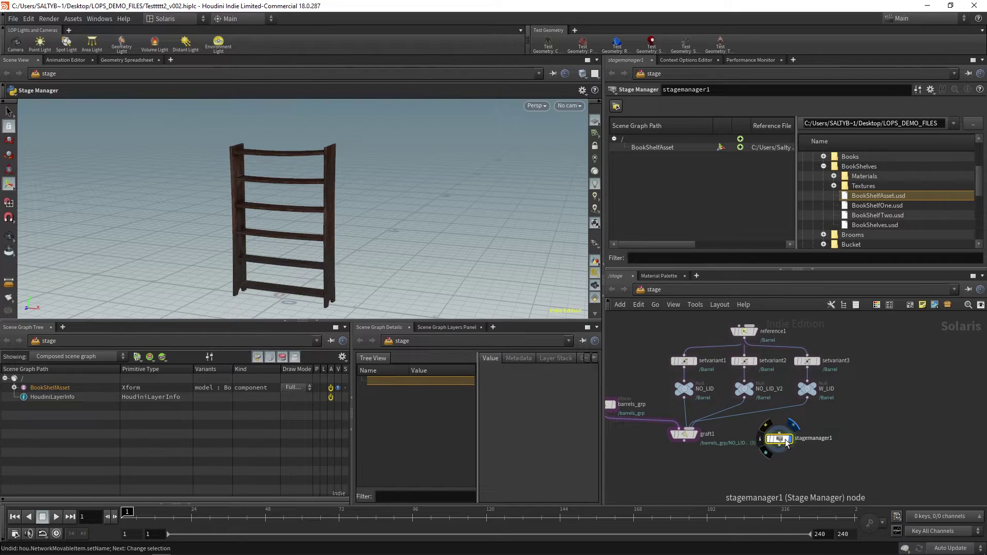
mouse_move(778, 440)
mouse_down()
mouse_move(807, 443)
mouse_move(795, 441)
mouse_up()
mouse_move(845, 421)
mouse_down()
mouse_move(786, 460)
mouse_move(803, 429)
mouse_move(868, 429)
mouse_up()
click(804, 431)
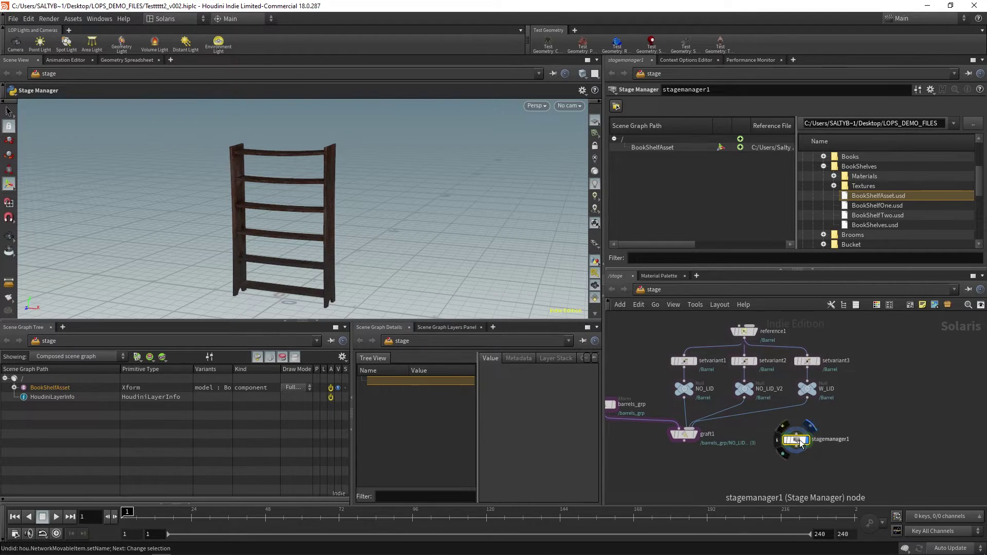
- Place stagemanager1 directly below graft1 and wire graft1's output into its input
drag(797, 441, 791, 464)
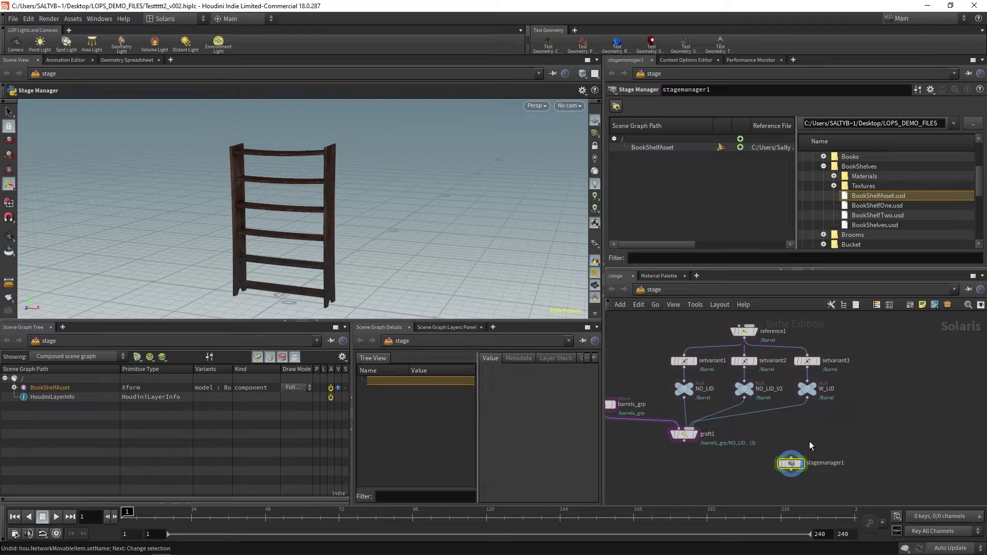
middle_drag(809, 442, 857, 417)
drag(843, 441, 738, 458)
click(731, 420)
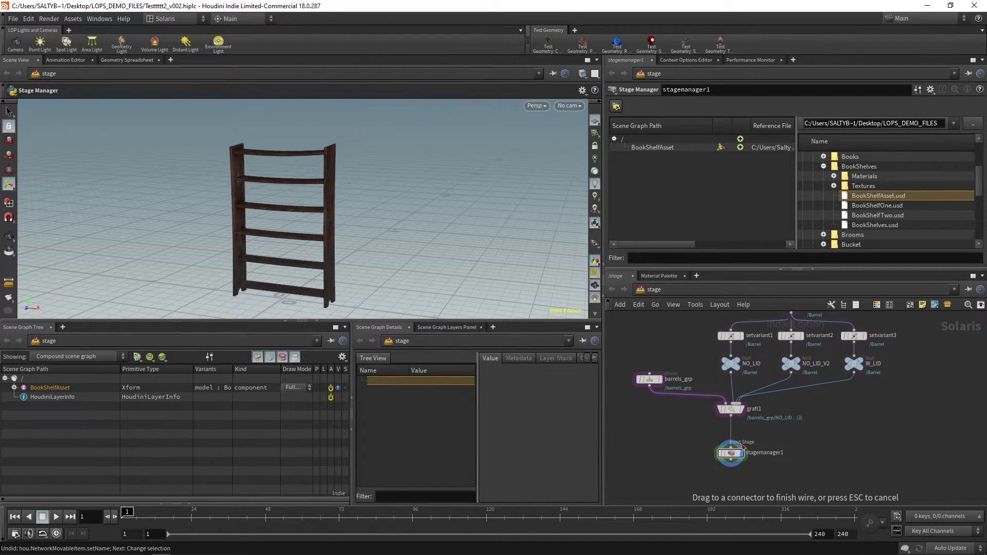
click(743, 446)
click(738, 454)
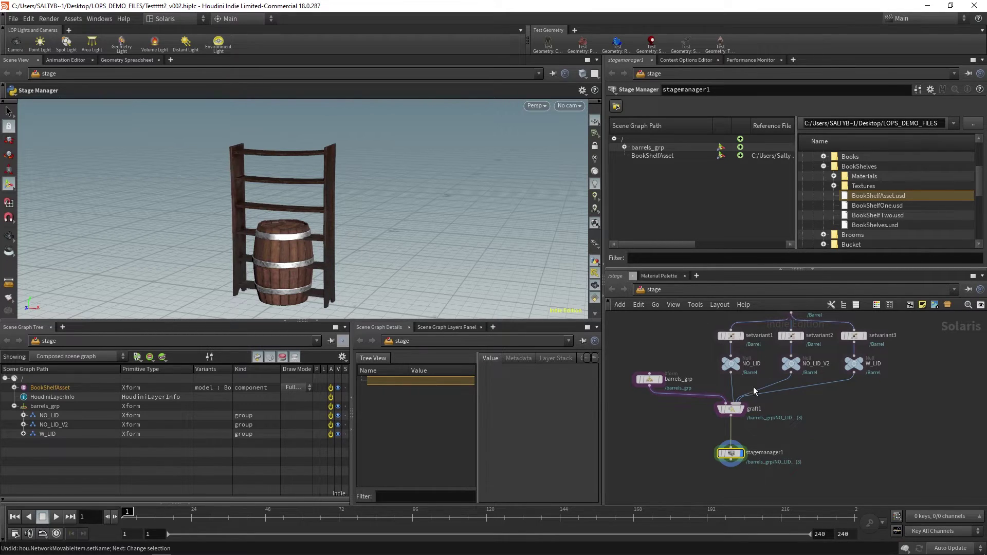
- Nudge stagemanager1 into place and select all the barrel nodes above it, from reference1 down to graft1
middle_drag(672, 427, 683, 427)
mouse_move(744, 453)
mouse_down()
mouse_move(744, 467)
mouse_move(743, 458)
mouse_up()
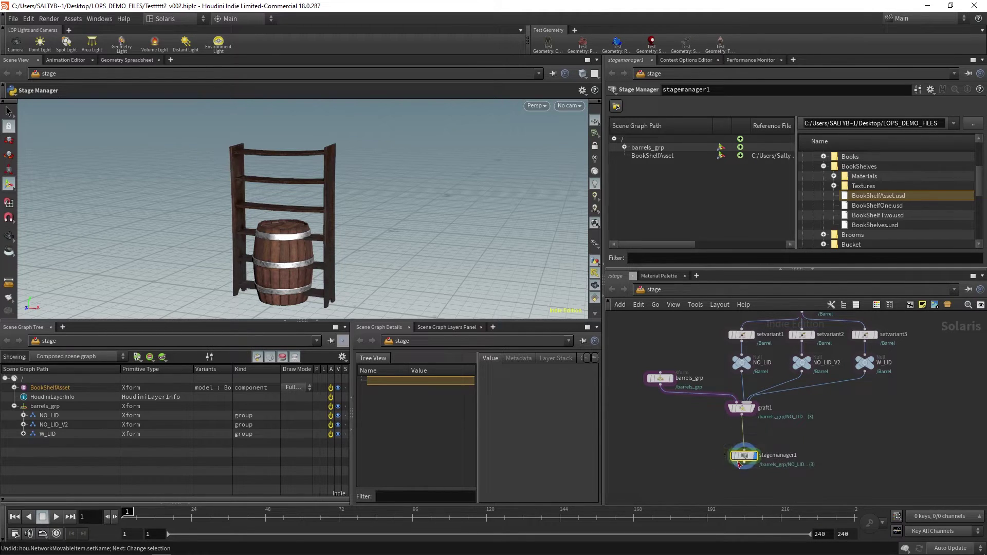
middle_drag(709, 423, 700, 442)
drag(650, 312, 874, 437)
middle_drag(795, 433, 804, 444)
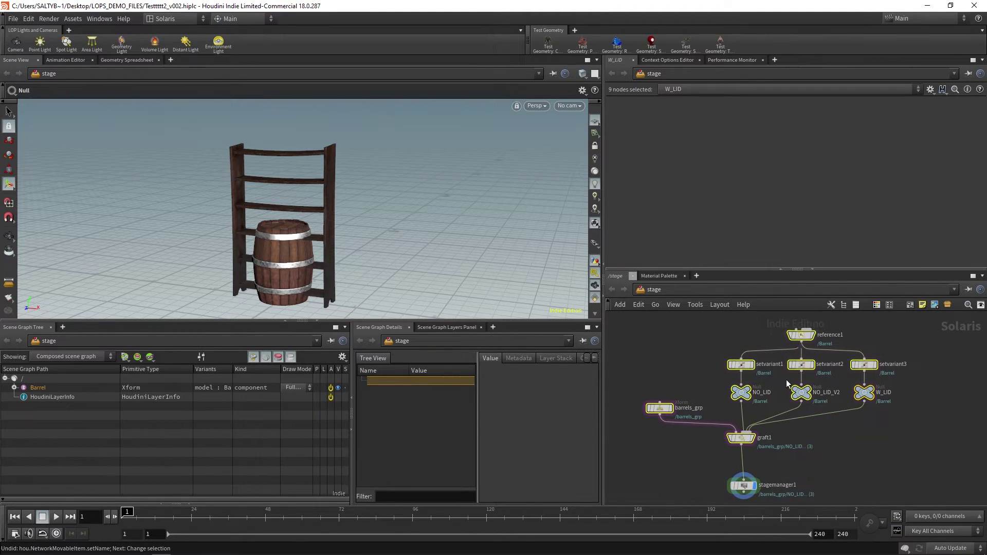
- Select stagemanager1 and align it directly below graft1
middle_drag(679, 401, 700, 368)
click(766, 454)
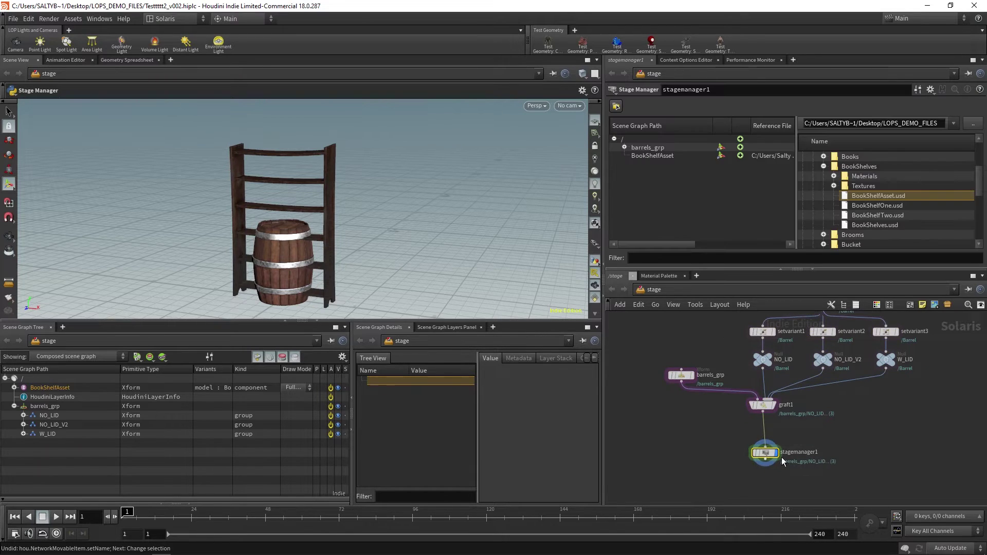
mouse_move(765, 458)
mouse_down()
mouse_move(757, 458)
mouse_move(770, 458)
mouse_up()
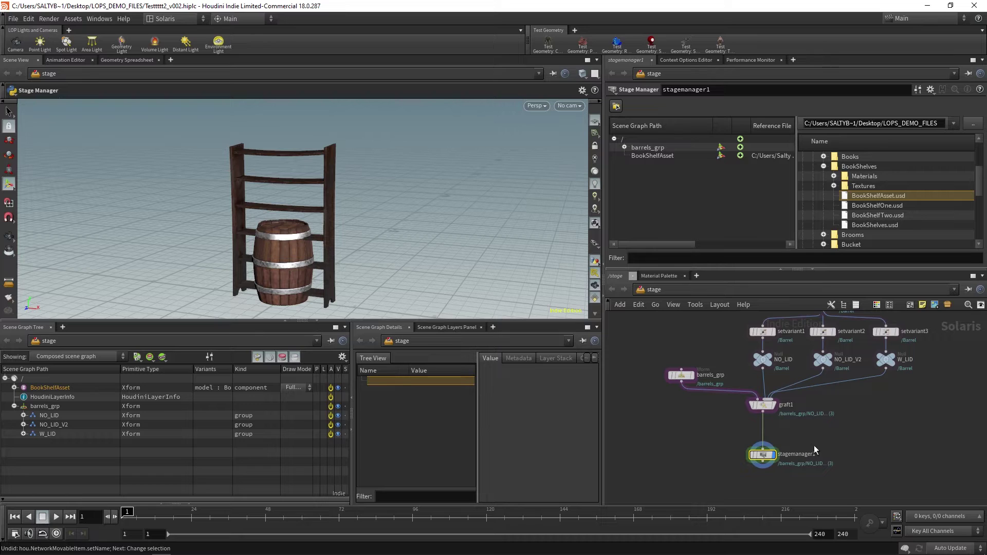
drag(837, 438, 715, 481)
click(687, 430)
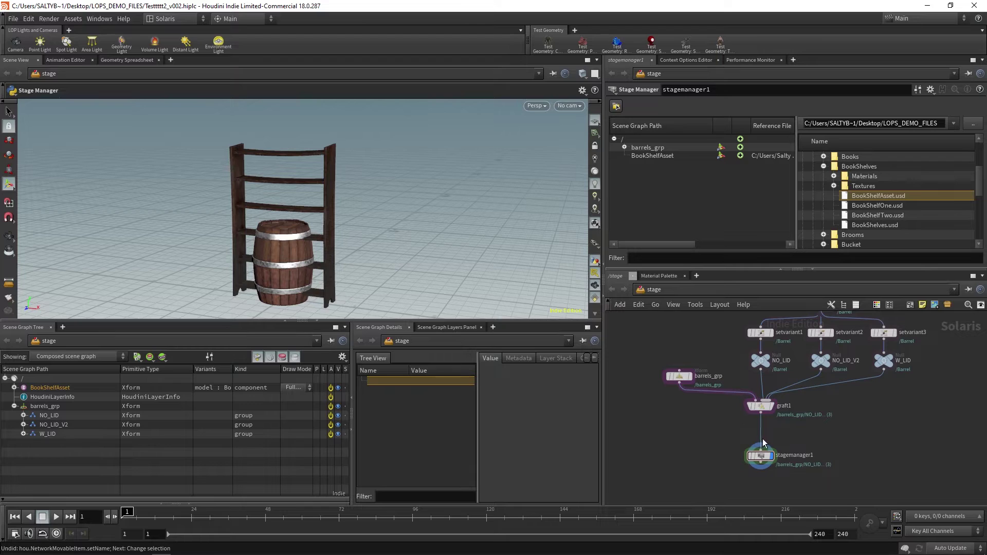
- Cut the wire between graft1 and stagemanager1 and move stagemanager1 away to the side below the W_LID null
key(y)
drag(732, 430, 837, 432)
drag(760, 457, 884, 409)
click(804, 449)
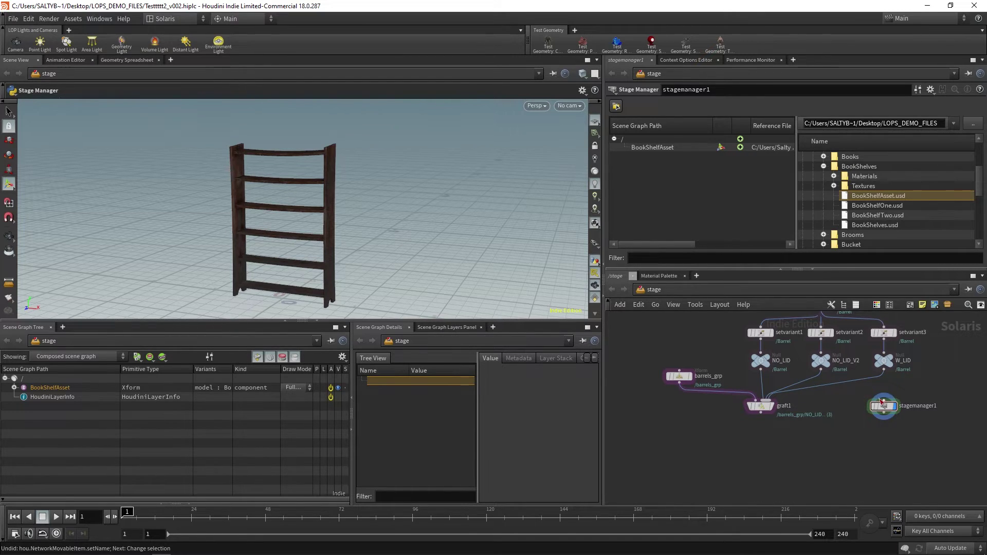
click(883, 400)
middle_drag(927, 391, 892, 406)
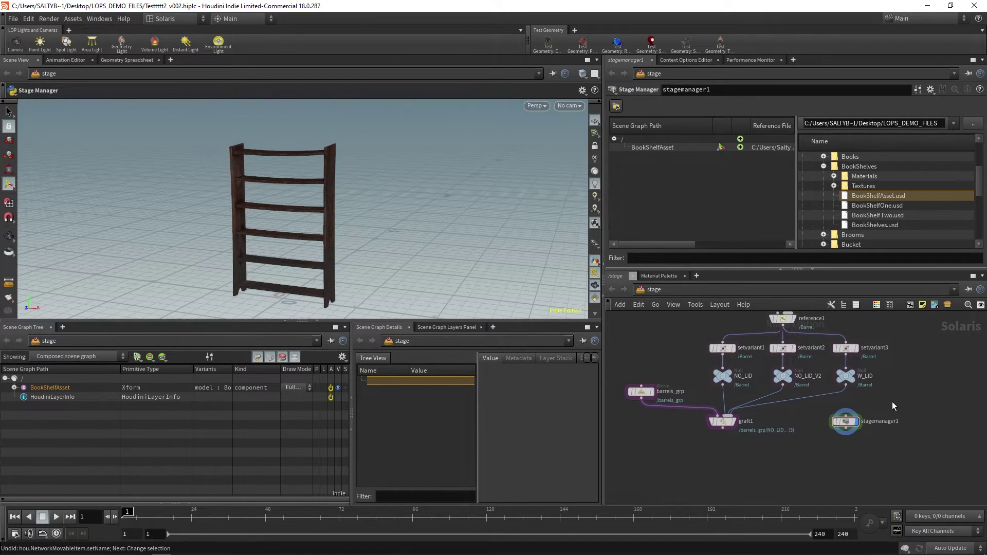
drag(857, 421, 907, 418)
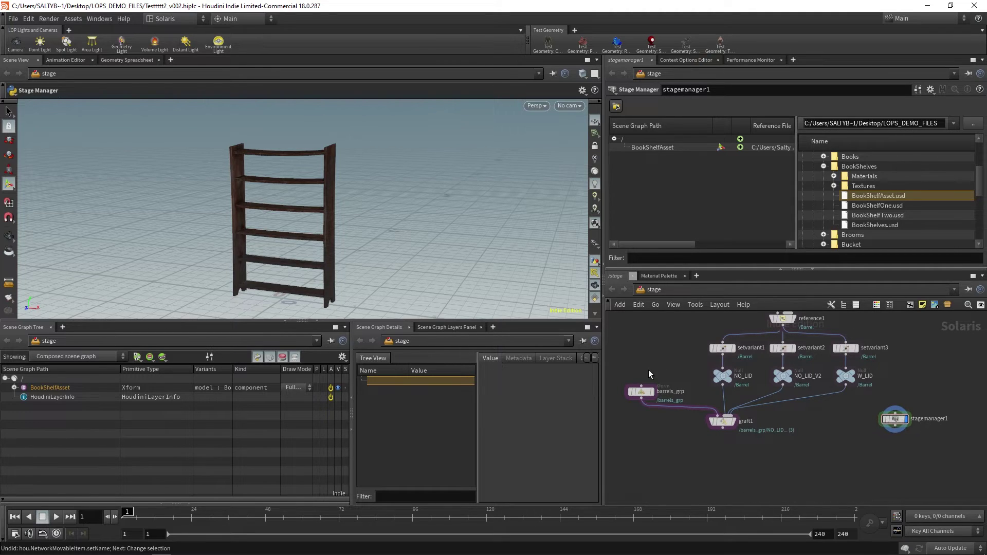
- Bring stagemanager1 closer to graft1, level with it and beneath the W_LID null
drag(719, 350, 894, 350)
middle_drag(894, 348, 891, 369)
drag(710, 329, 815, 344)
middle_drag(881, 355, 864, 364)
drag(922, 445, 861, 446)
click(842, 444)
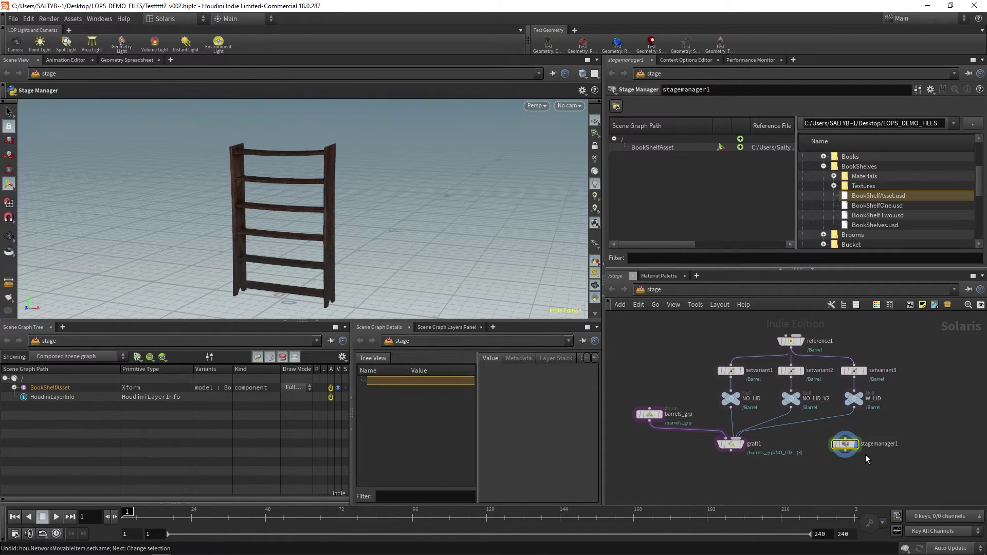
middle_drag(865, 455, 850, 463)
scroll(850, 462, up, 1)
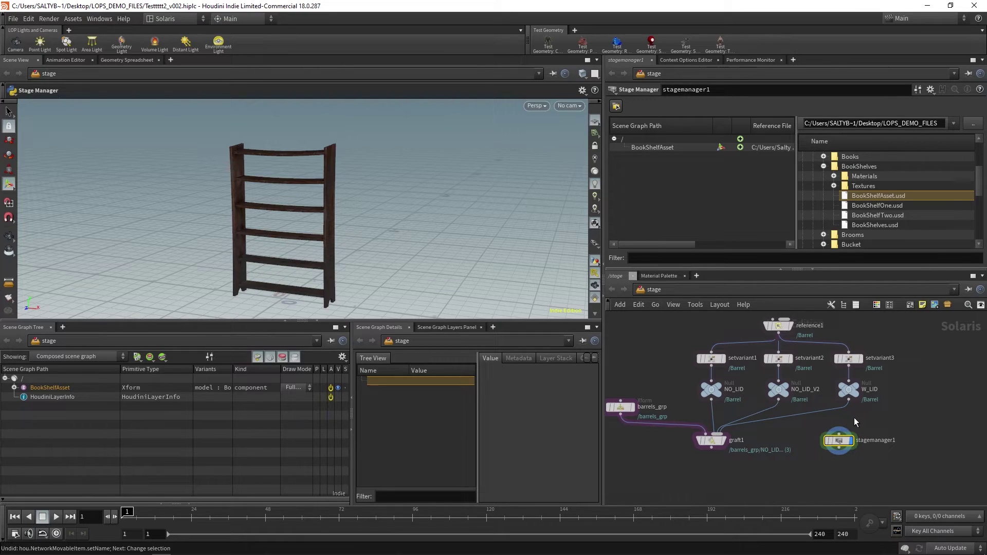
middle_drag(798, 442, 811, 443)
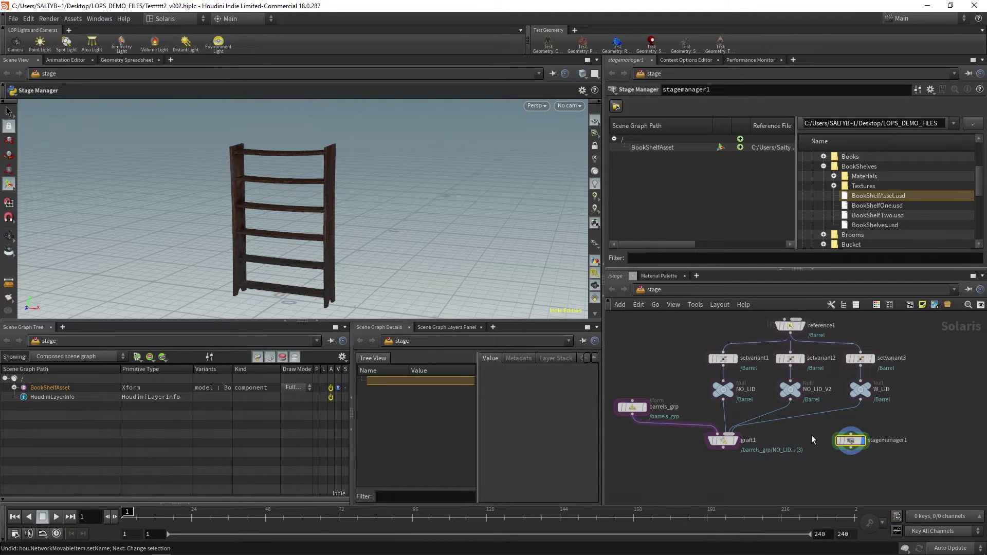
middle_drag(811, 435, 820, 438)
- Try stagemanager1 unconnected below graft1 and return it to its place beside graft1
drag(859, 445, 736, 478)
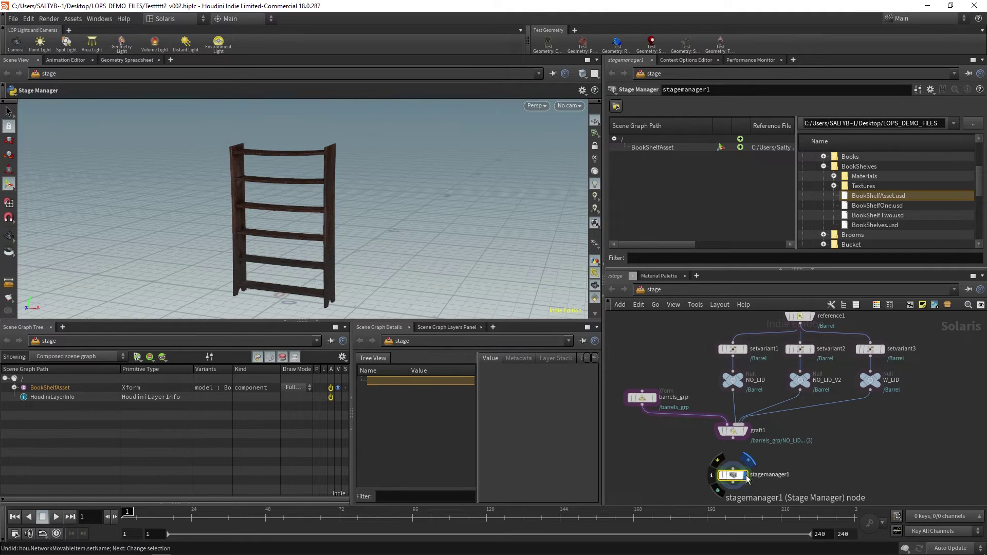
drag(736, 475, 737, 478)
middle_drag(769, 450, 780, 446)
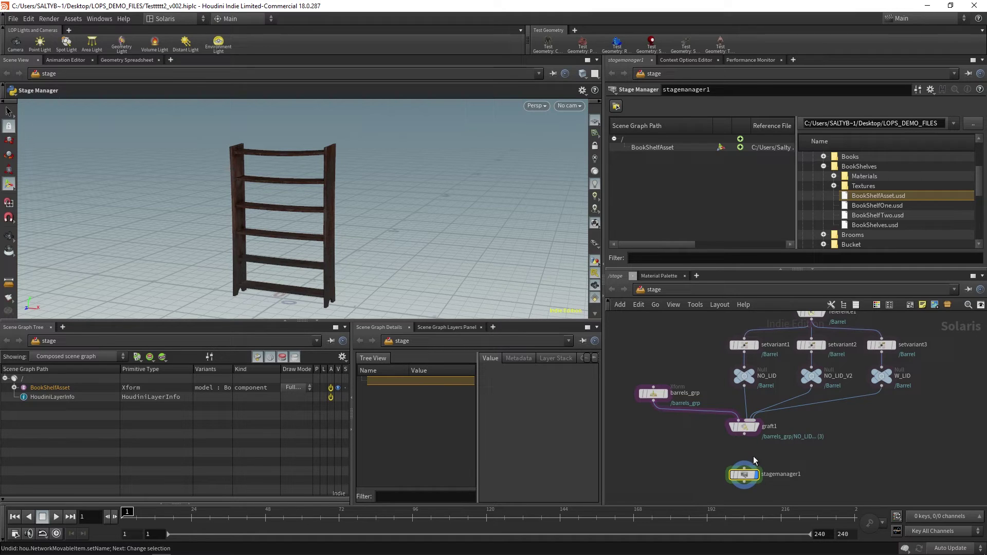
drag(754, 476, 867, 453)
middle_drag(881, 424, 876, 437)
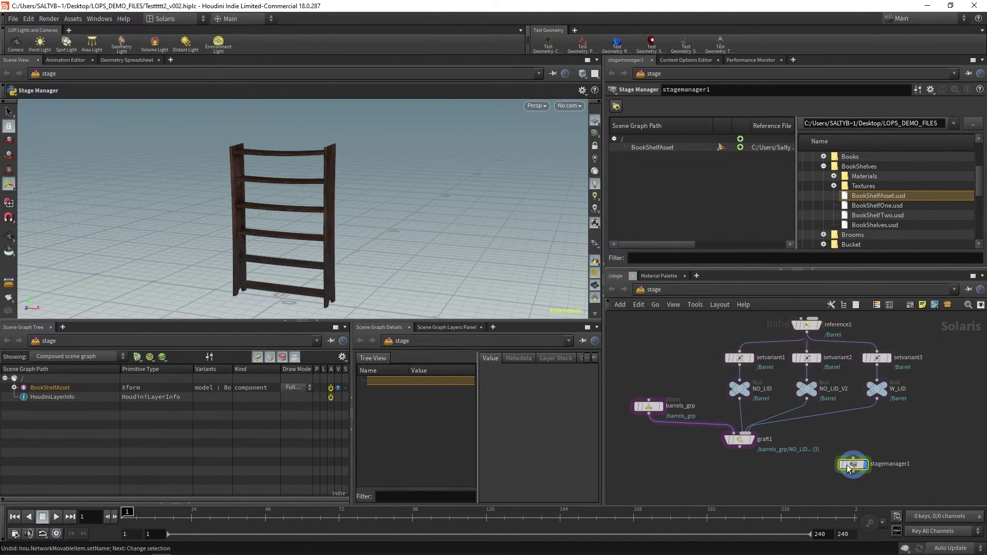
drag(848, 466, 847, 448)
drag(892, 428, 824, 472)
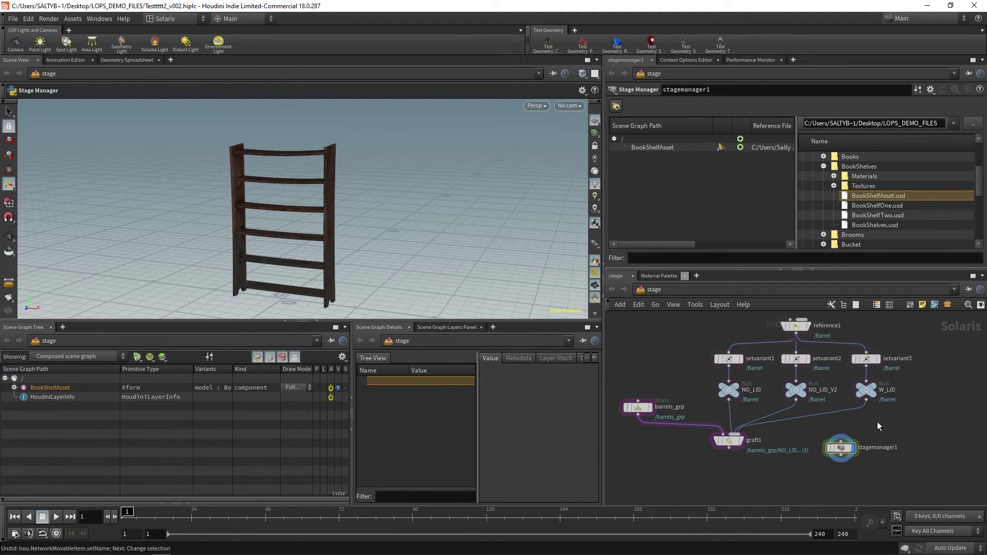
middle_drag(697, 399, 715, 392)
- Delete the barrel reference, the three setvariant nodes and their nulls, keeping barrels_grp and graft1
click(768, 441)
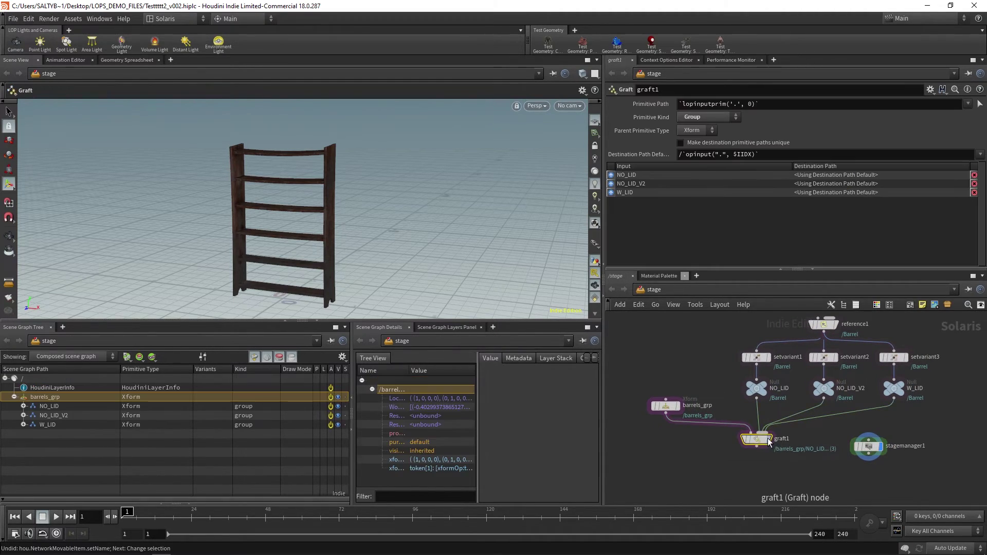
middle_drag(705, 357, 675, 379)
drag(683, 343, 902, 421)
middle_drag(901, 417, 922, 413)
key(Delete)
- Place stagemanager1 above graft1 and wire its output into graft1's multi-input
drag(853, 459, 740, 450)
key(ctrl+z)
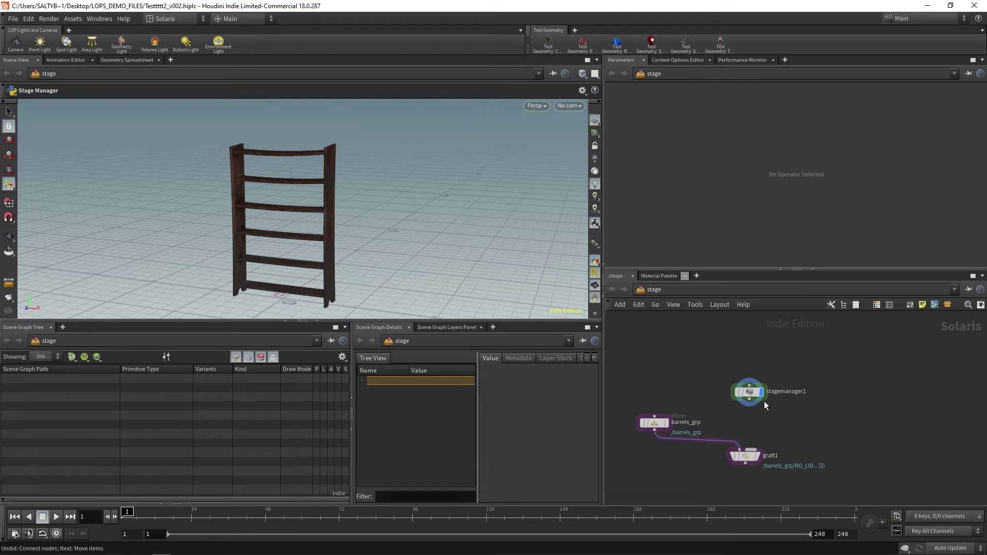
drag(749, 399, 751, 450)
drag(826, 429, 708, 365)
- Duplicate stagemanager1 beside itself and add BooksAsset.usd from the Books folder to the copy's scene graph
alt+drag(754, 392, 834, 405)
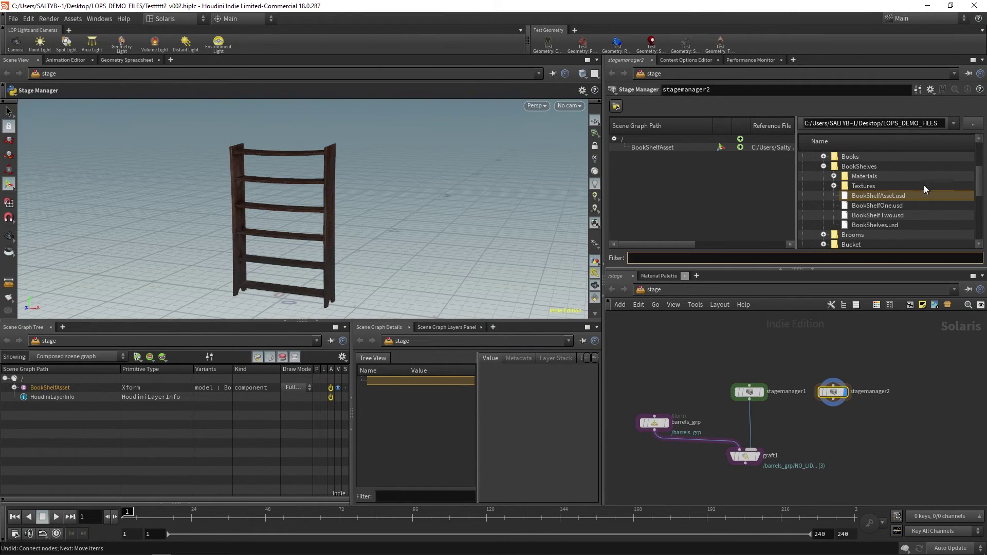
click(823, 166)
click(823, 156)
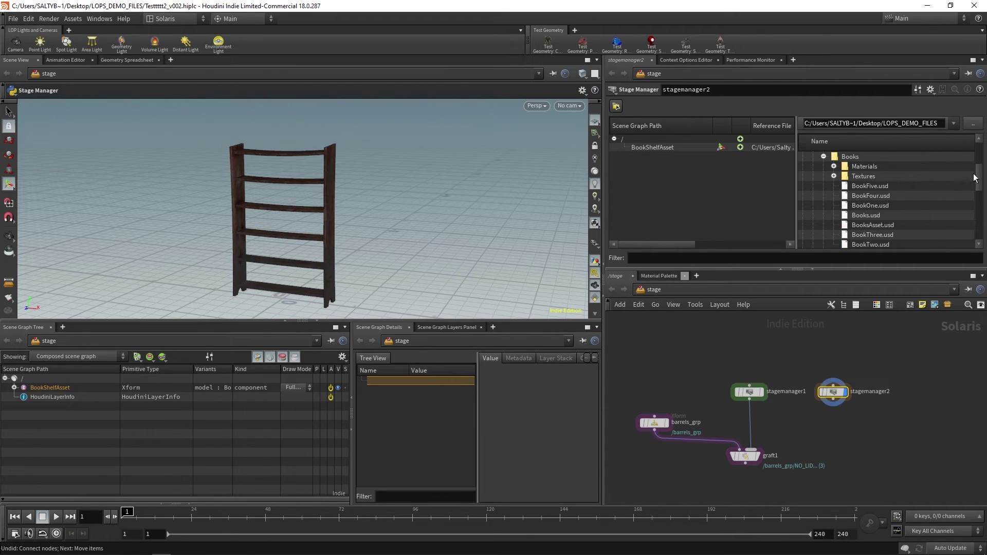
mouse_move(976, 175)
mouse_down()
mouse_move(973, 187)
mouse_move(973, 178)
mouse_up()
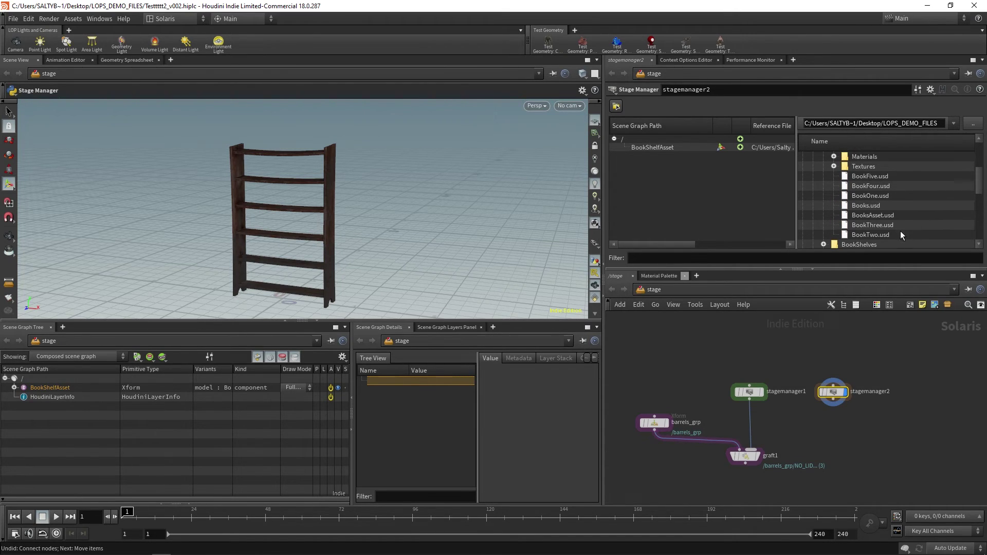
drag(872, 215, 677, 200)
- Wire stagemanager2 into graft1 with graft1 displayed, and alternately highlight the stagemanager1 and stagemanager2 groups in the scene graph
drag(833, 400, 755, 450)
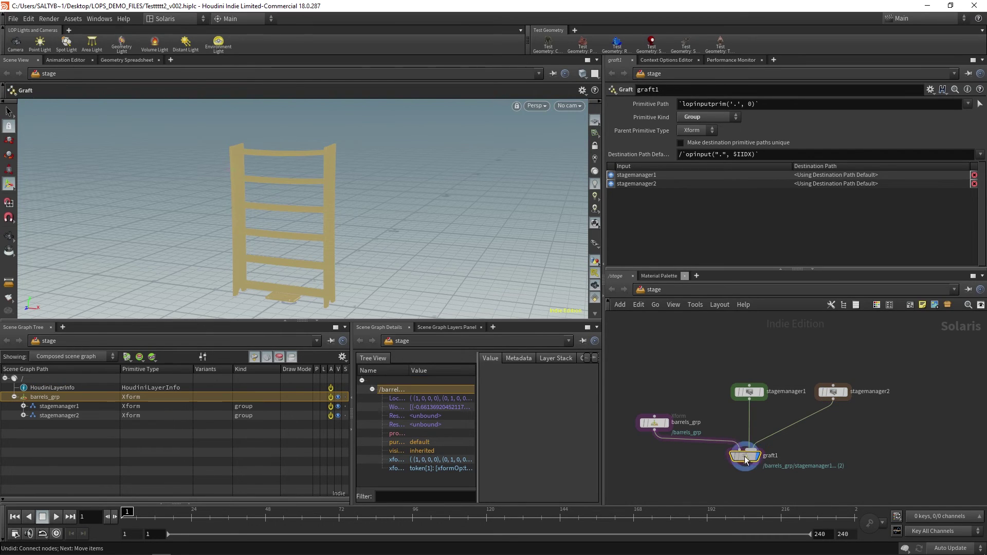
click(59, 408)
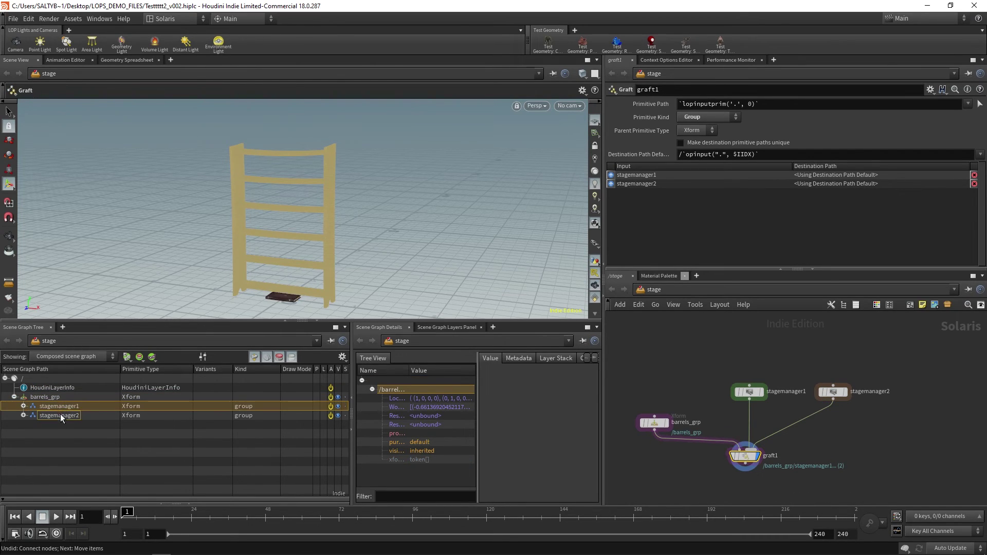
click(61, 416)
click(61, 408)
click(61, 415)
click(62, 407)
click(60, 416)
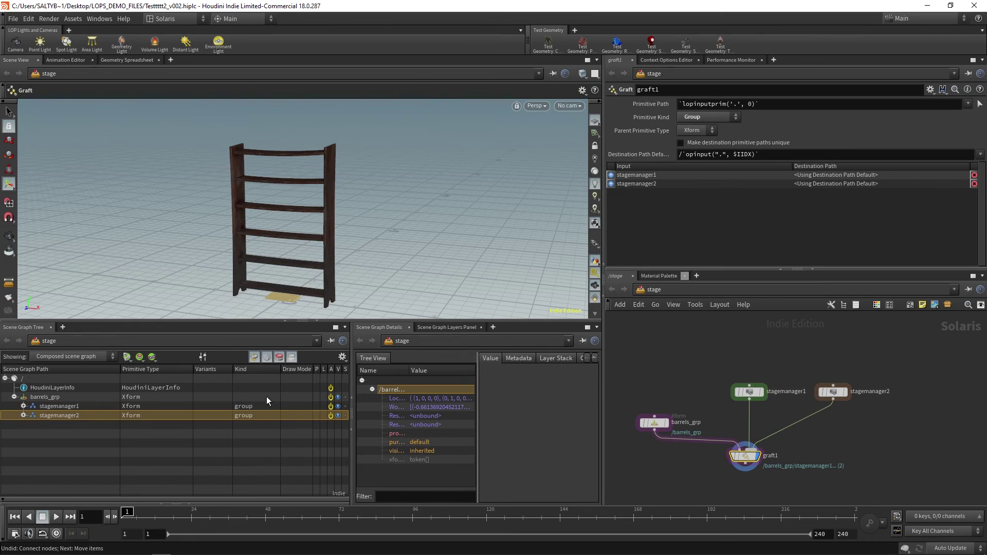
click(845, 436)
middle_drag(845, 436, 874, 443)
drag(705, 362, 900, 417)
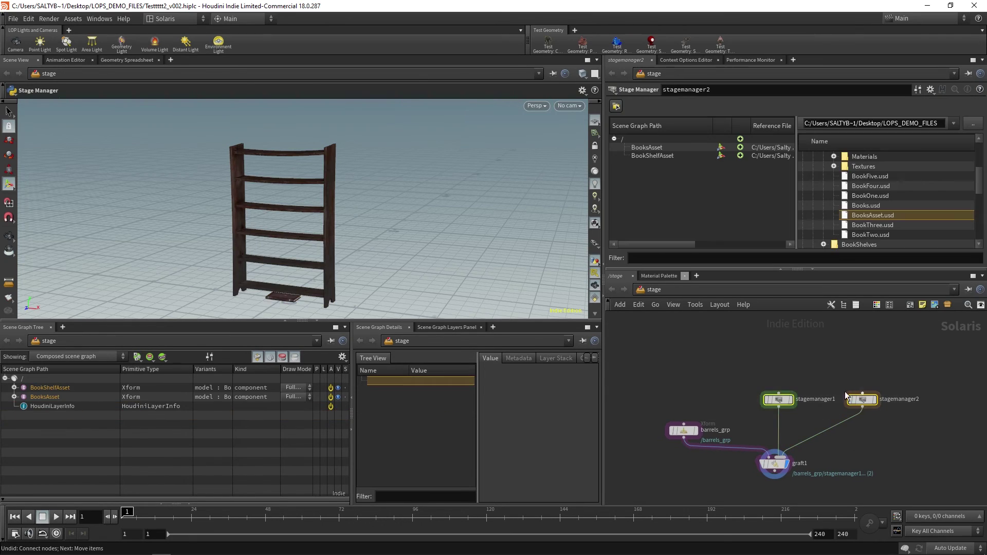
click(778, 393)
drag(768, 358, 770, 359)
drag(862, 393, 843, 374)
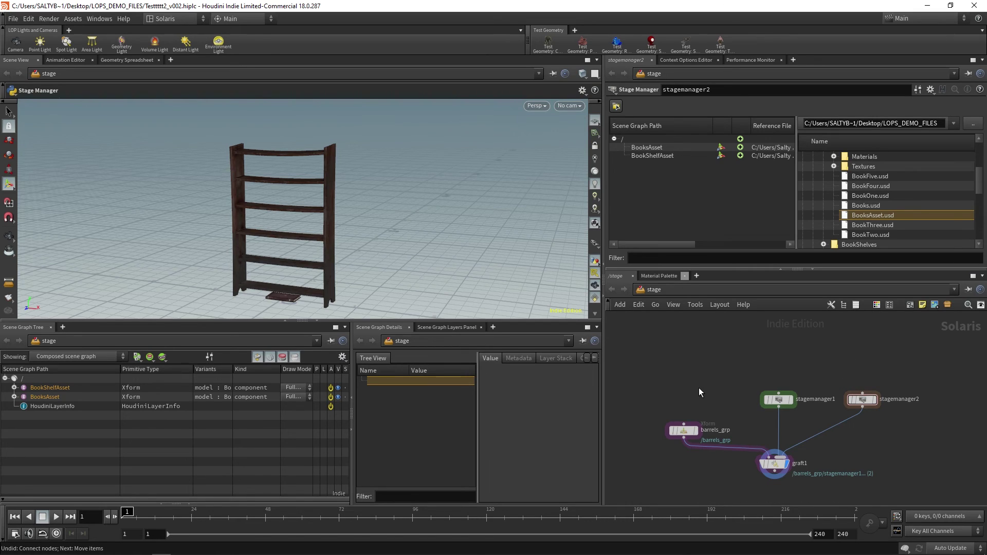